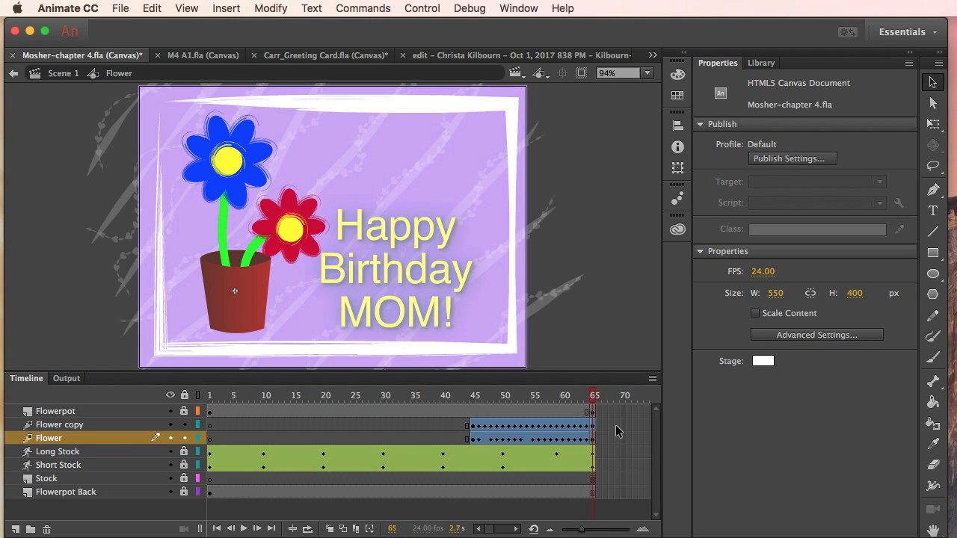
Step: Remove the motion tween frames after frame 45 on the Flower copy layer
click(616, 425)
drag(591, 399, 458, 399)
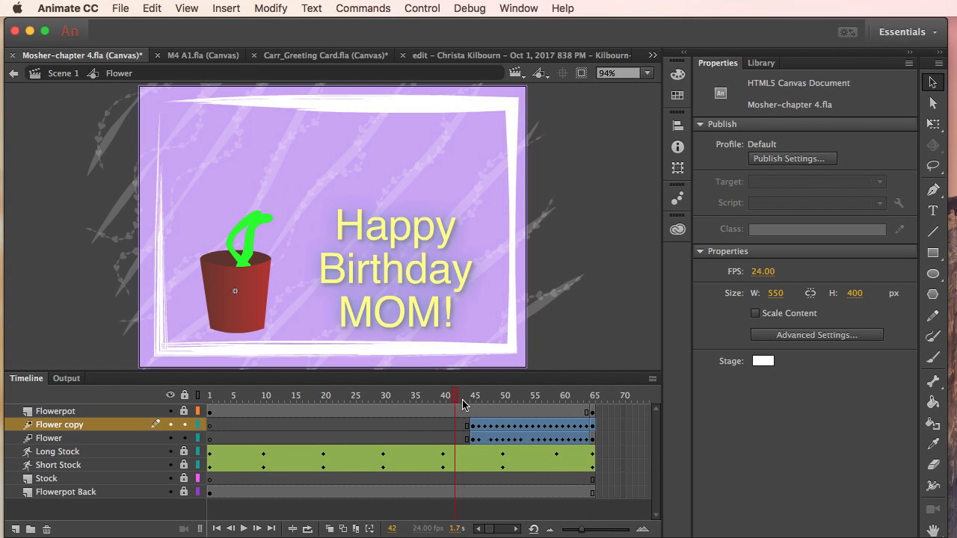
click(590, 426)
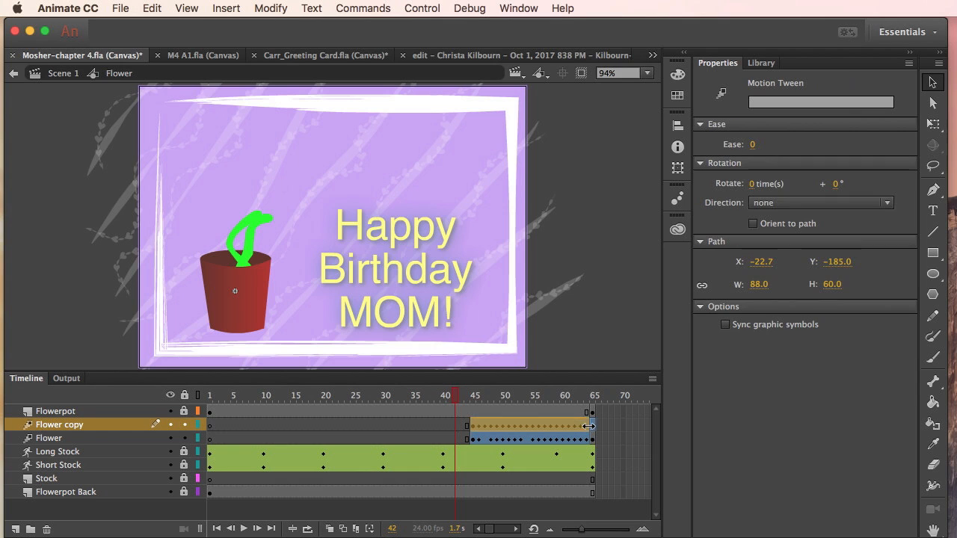
right_click(510, 430)
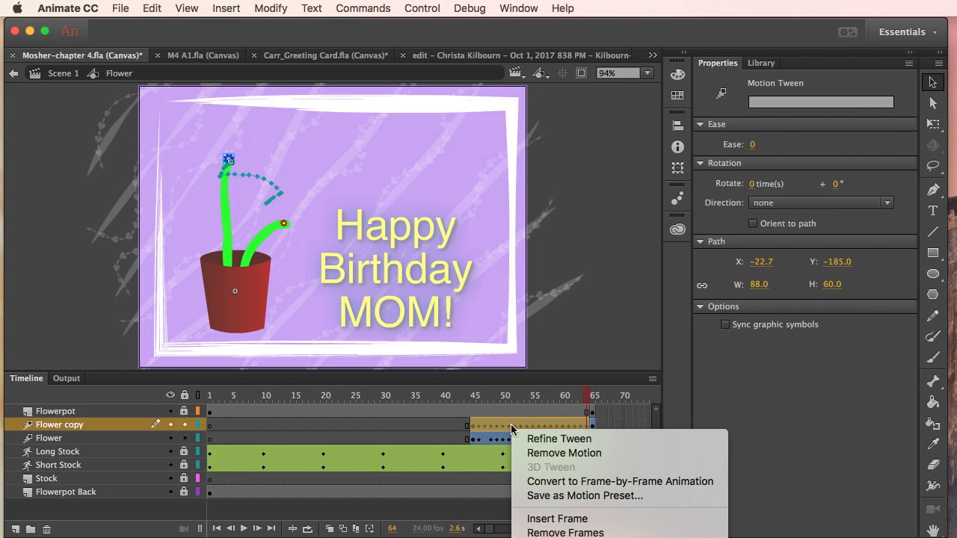
click(564, 533)
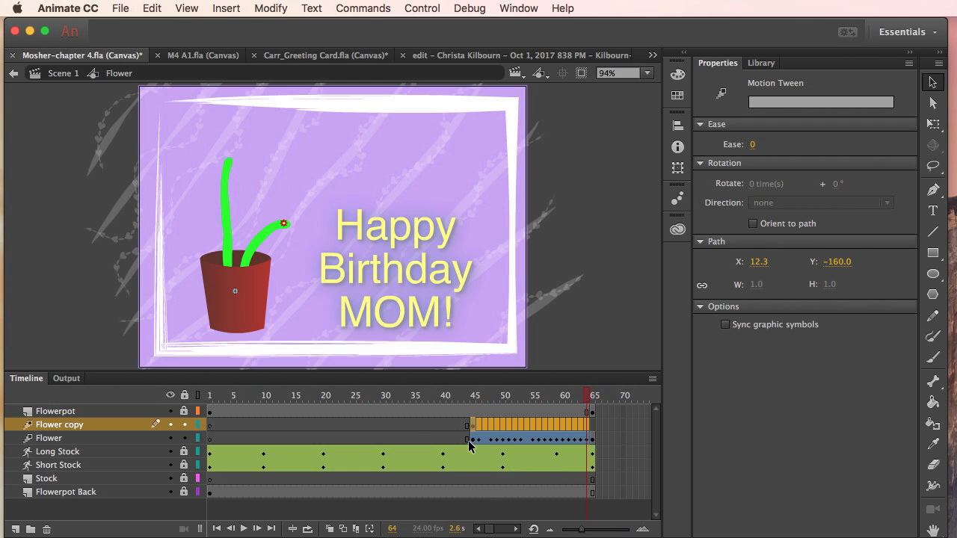
Step: Extend the Flower copy tween span from frame 45 to frame 65 by inserting frames, with the layer hidden
click(472, 400)
click(171, 425)
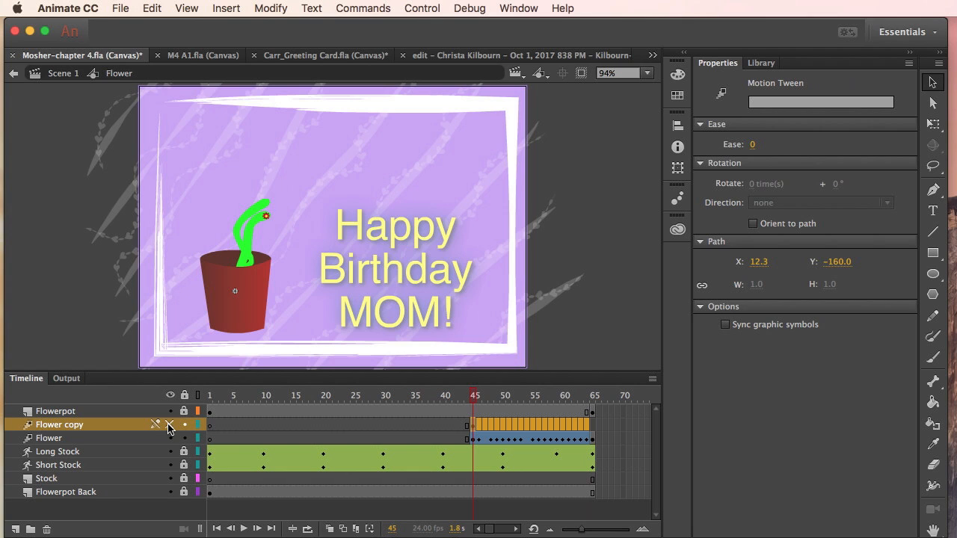
click(501, 429)
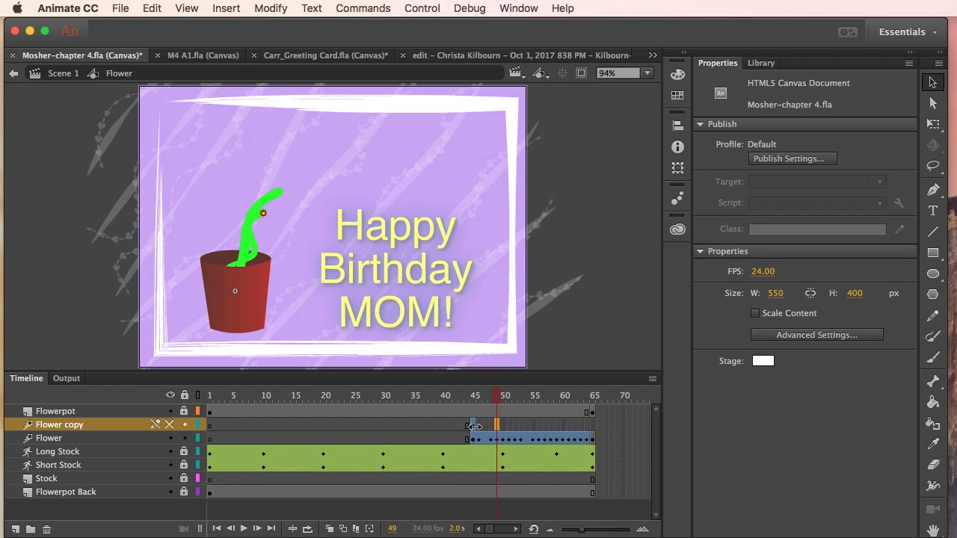
click(474, 426)
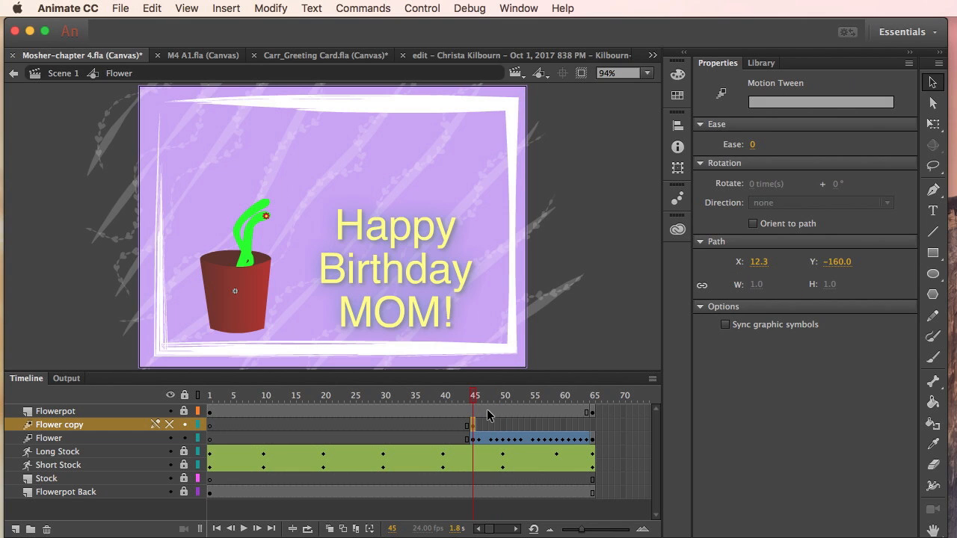
click(593, 425)
key(F5)
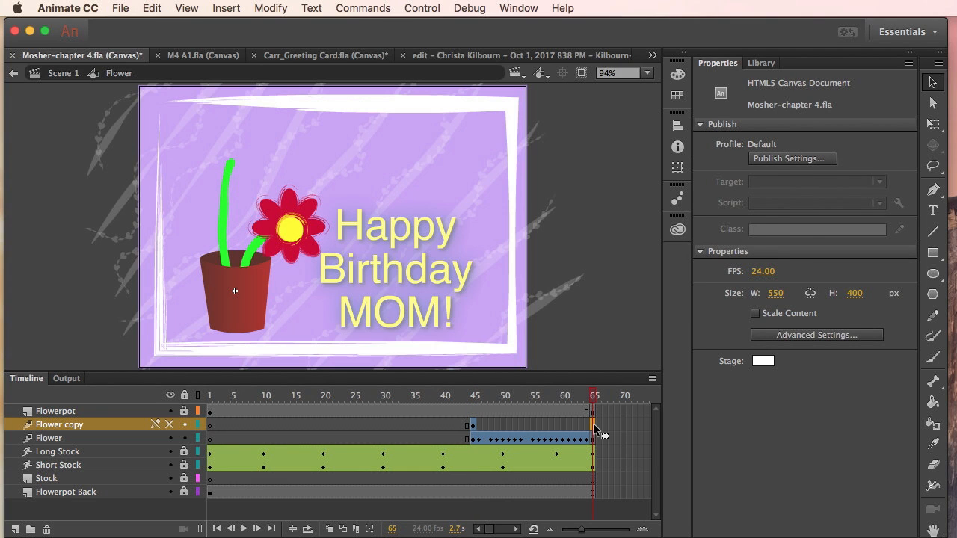
click(593, 425)
click(606, 441)
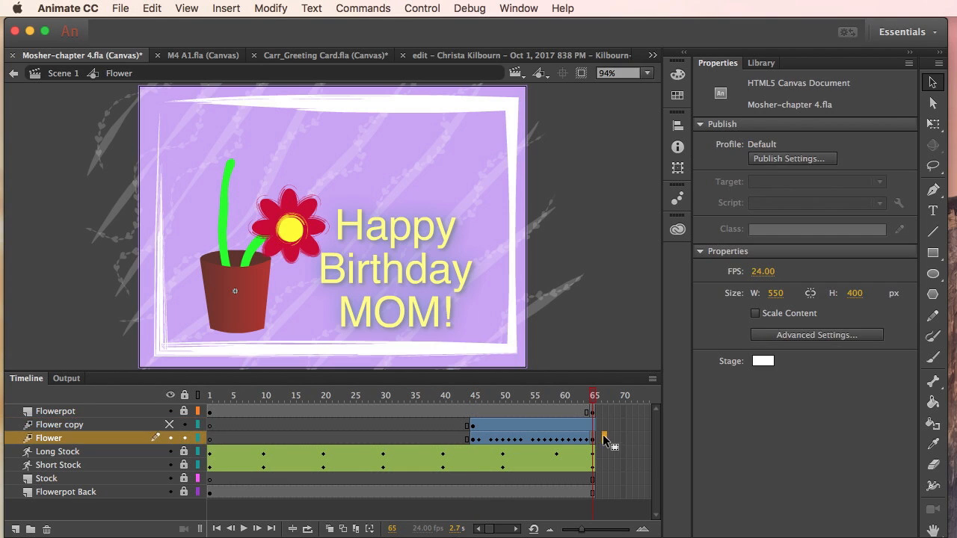
click(595, 427)
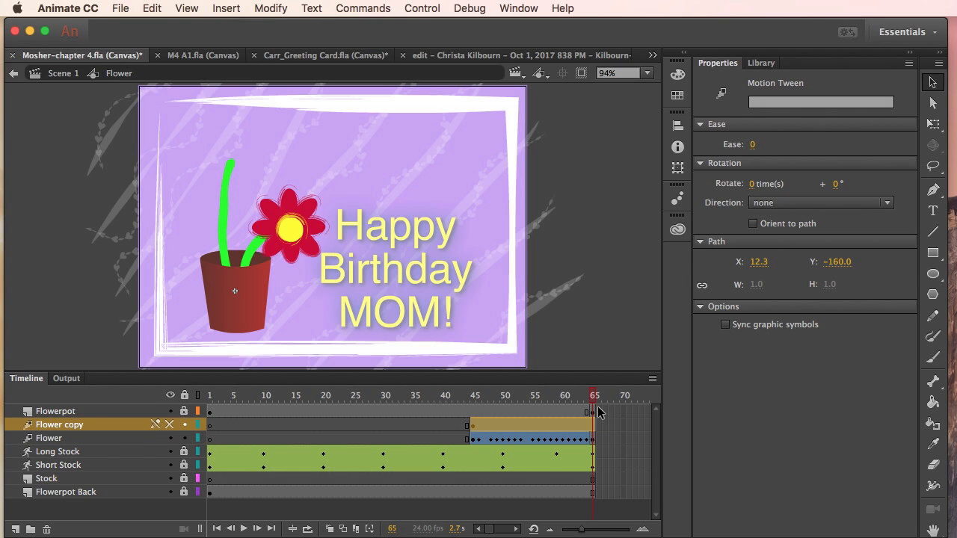
Step: Show the Flower copy layer, hide the Flower layer, and insert a keyframe at frame 65 of the Flower copy tween
mouse_move(593, 400)
mouse_down()
mouse_move(469, 400)
mouse_move(594, 400)
mouse_up()
click(171, 425)
click(596, 427)
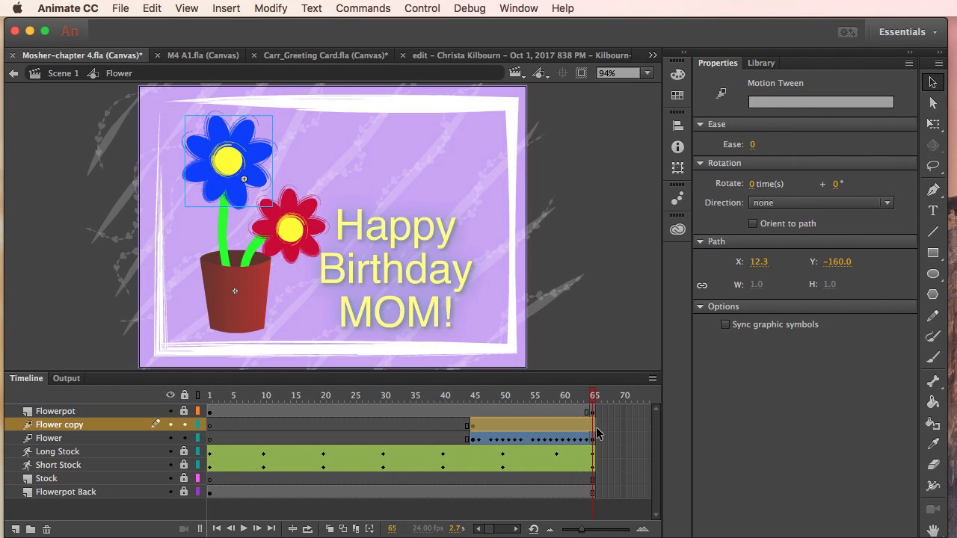
click(170, 438)
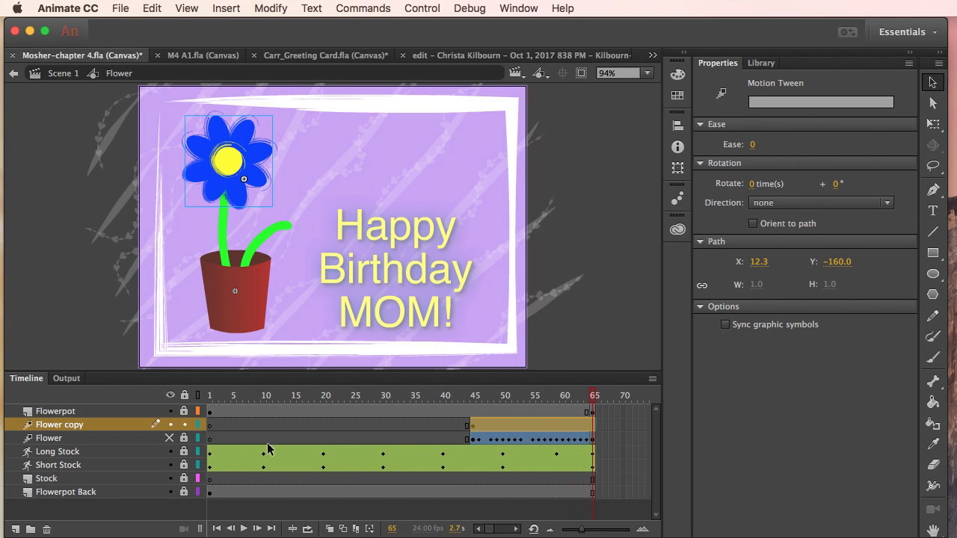
click(224, 11)
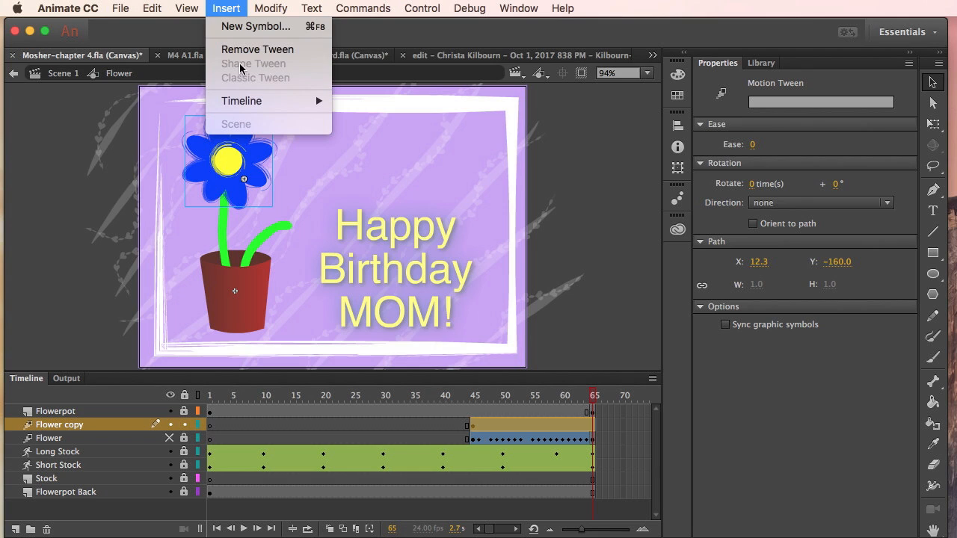
mouse_move(255, 100)
click(368, 152)
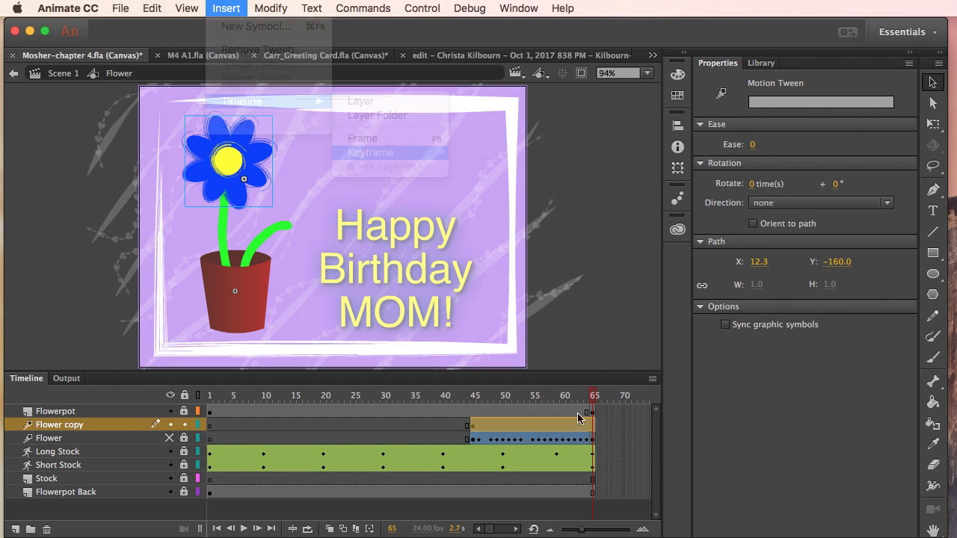
click(610, 451)
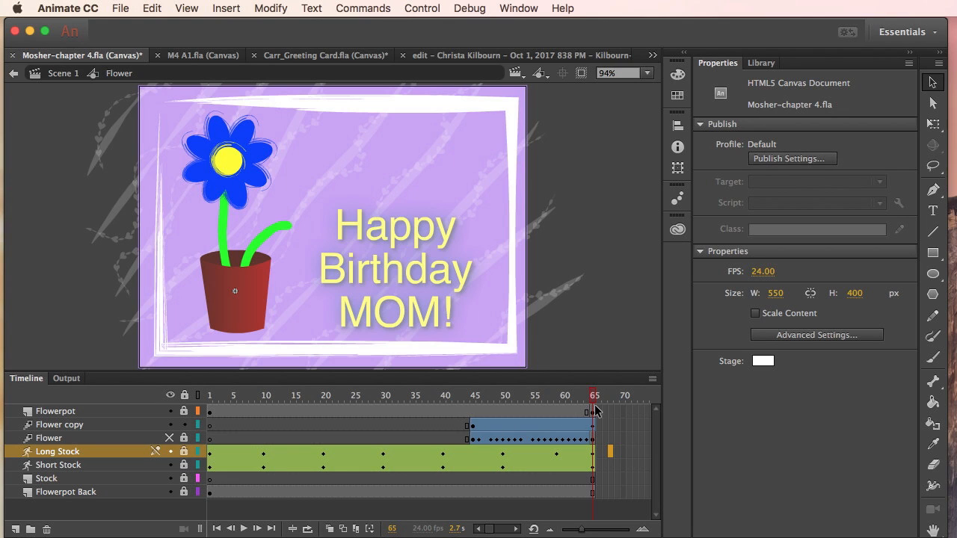
Step: At frame 45, scale the blue flower proportionally to a width of 12.95 px and move it toward the stem tips
drag(595, 398, 474, 398)
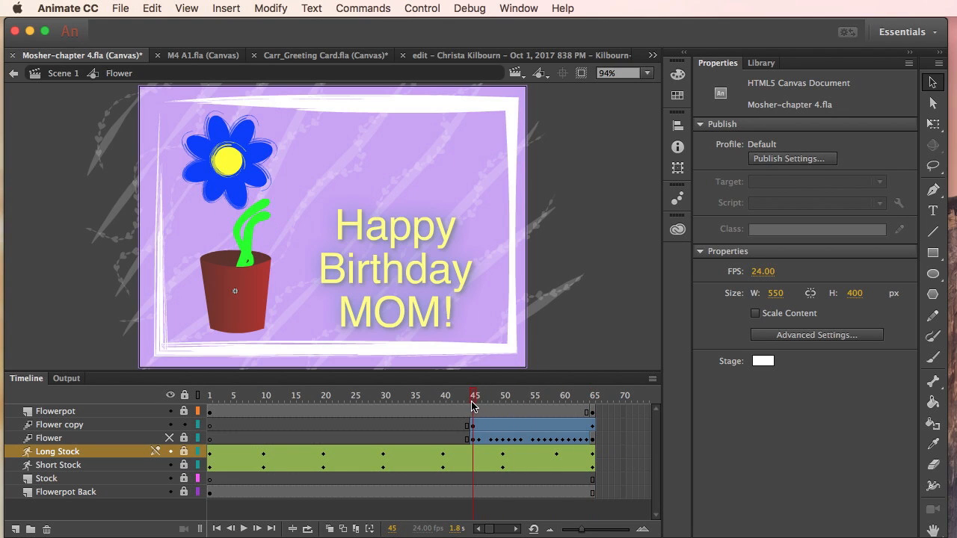
click(476, 427)
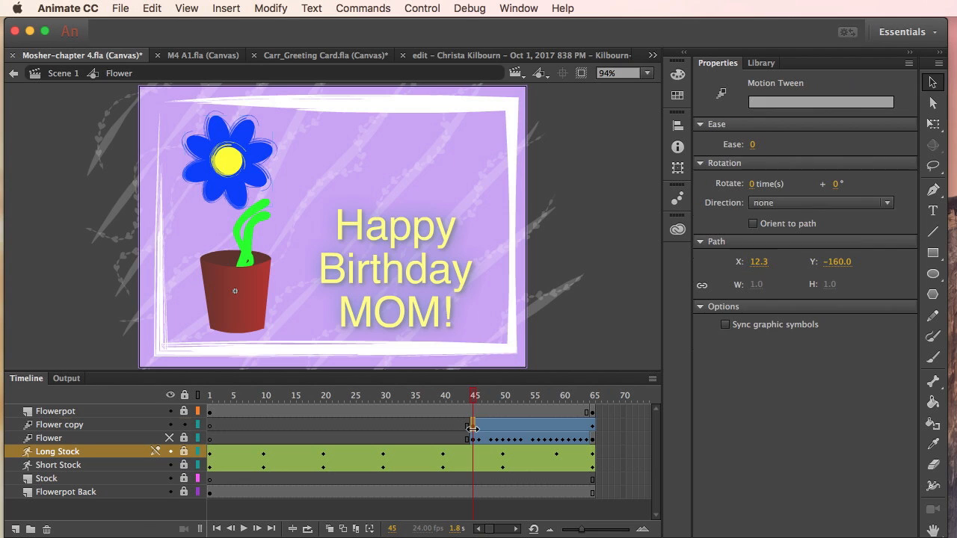
click(262, 185)
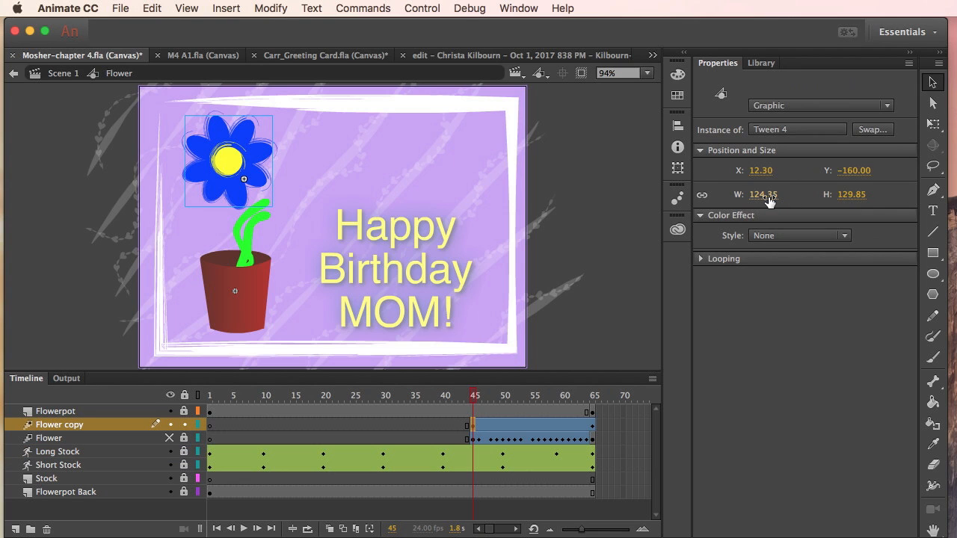
drag(769, 196, 703, 198)
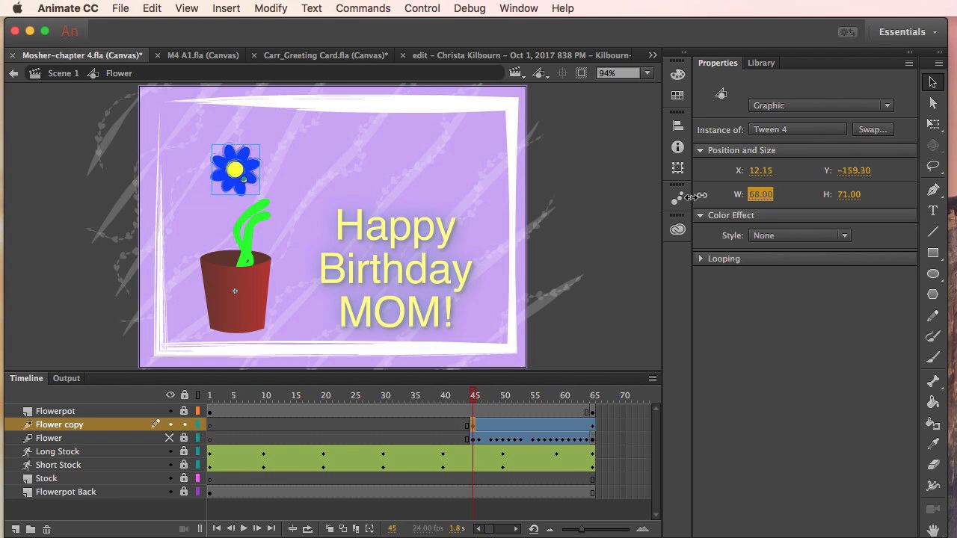
drag(241, 177, 262, 201)
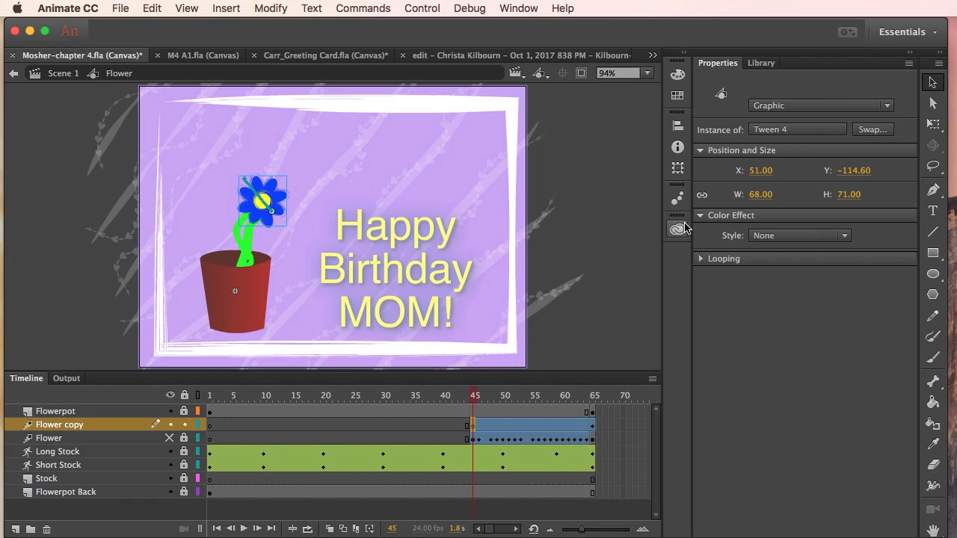
drag(759, 200, 723, 202)
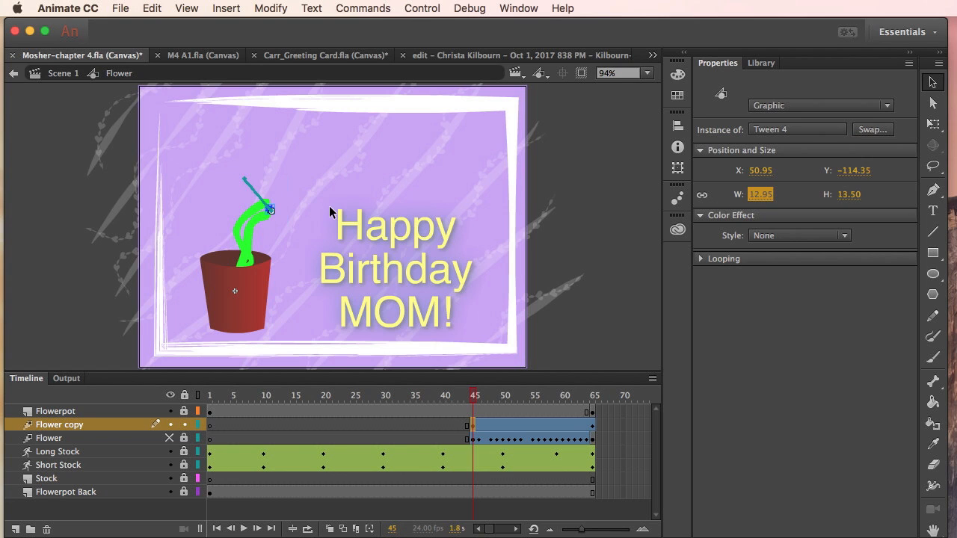
Step: Fine-tune the tiny blue flower's position on the upper stem tip at frame 45, at about X 45.30, Y -121.40
click(329, 206)
click(272, 211)
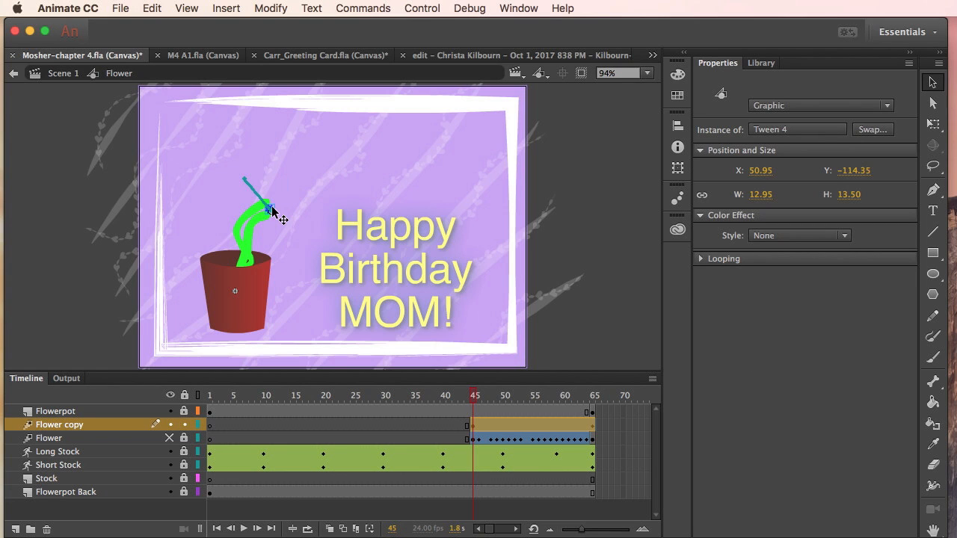
drag(271, 210, 265, 199)
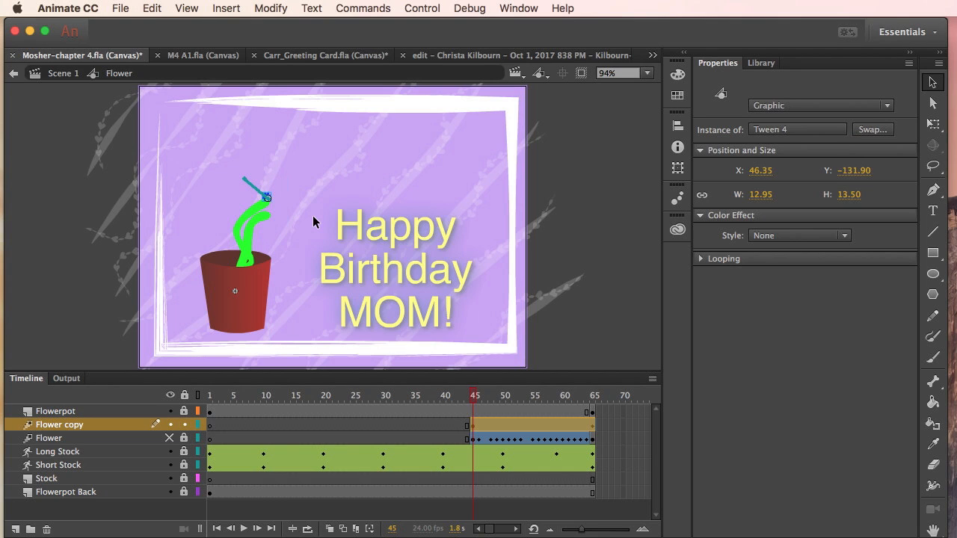
key(Down)
key(Down)
key(Down)
key(Down)
key(Down)
key(Down)
key(Down)
key(Down)
key(Down)
key(Down)
key(Left)
click(647, 72)
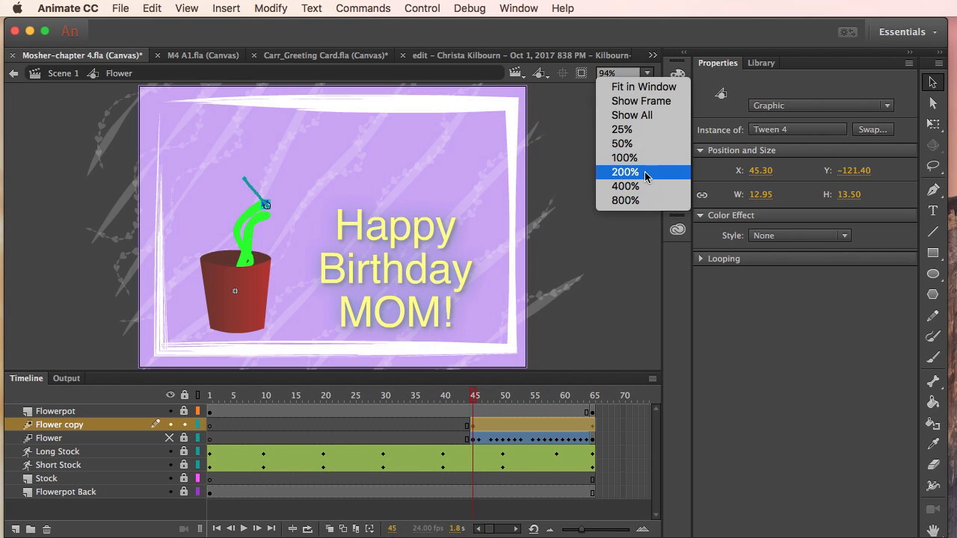
key(Escape)
key(super+equal)
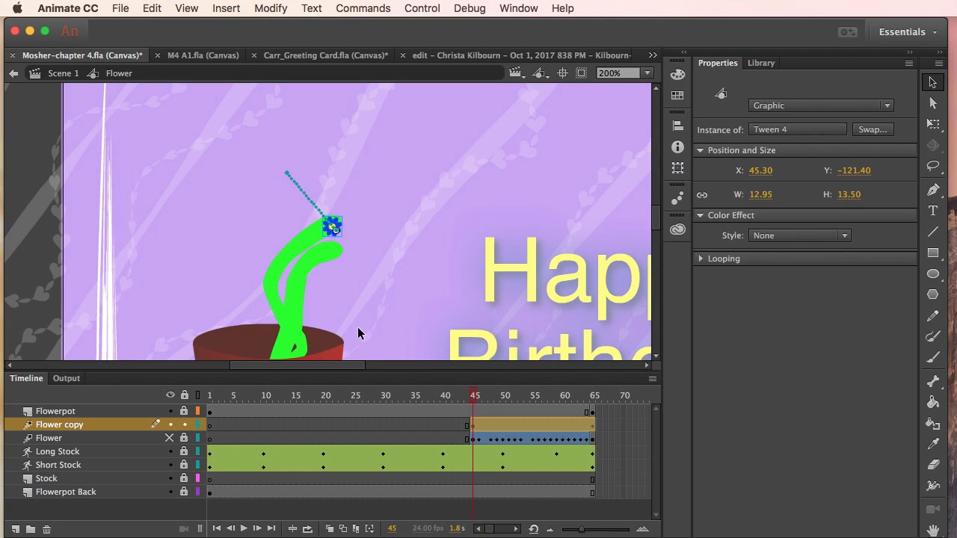
Step: Compare the two stems at frames 50 and 65 by toggling their visibility, leaving Short Stock hidden and Long Stock shown
drag(474, 403, 503, 402)
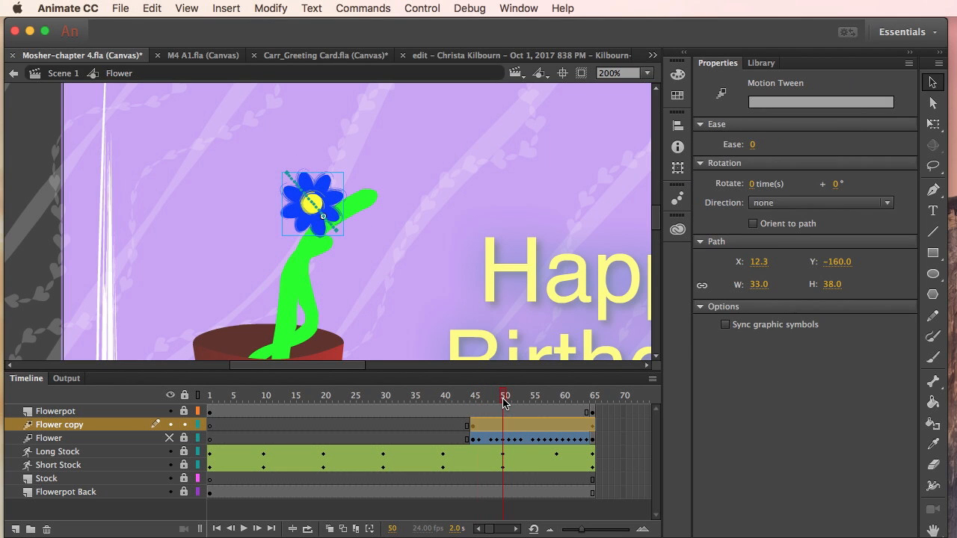
click(171, 452)
click(170, 452)
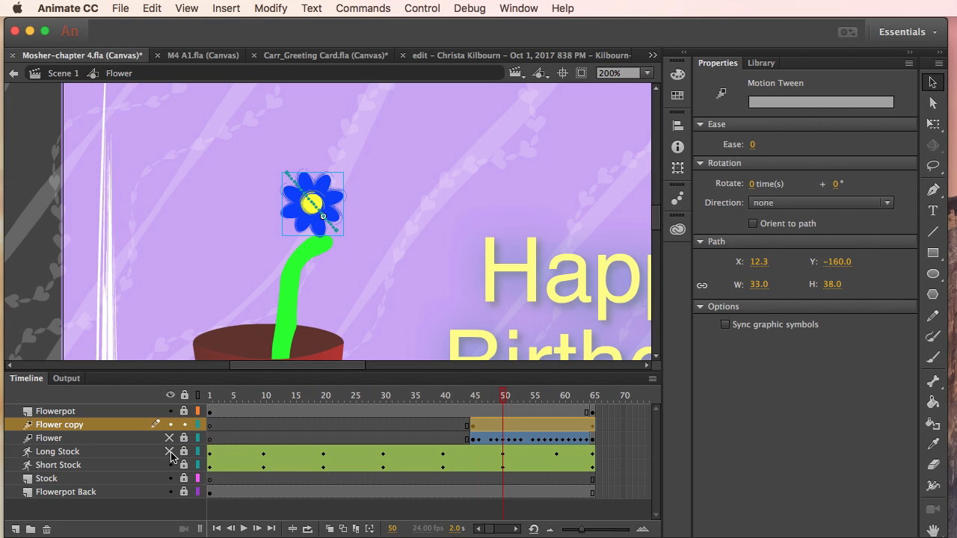
drag(504, 404, 597, 407)
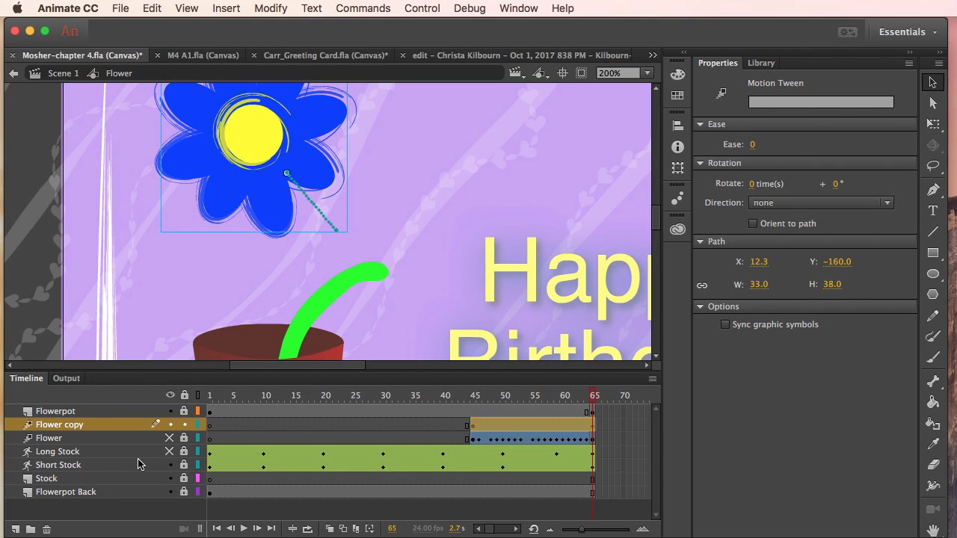
click(169, 452)
click(169, 452)
click(170, 466)
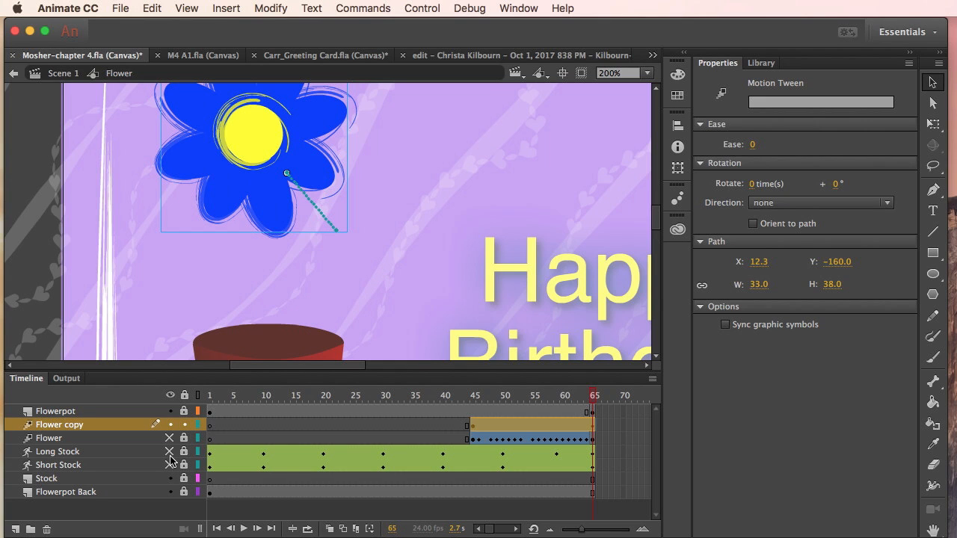
click(170, 453)
Step: At frame 50, move the blue flower onto the long stem's tip at X 73.50, Y -131.00 and set its width to 57.05 px
drag(595, 397, 505, 406)
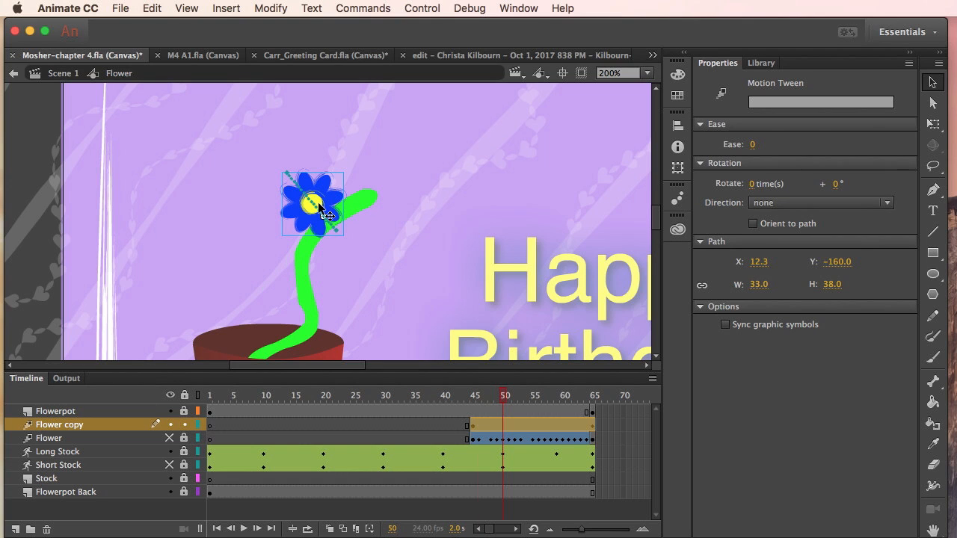
drag(319, 204, 375, 198)
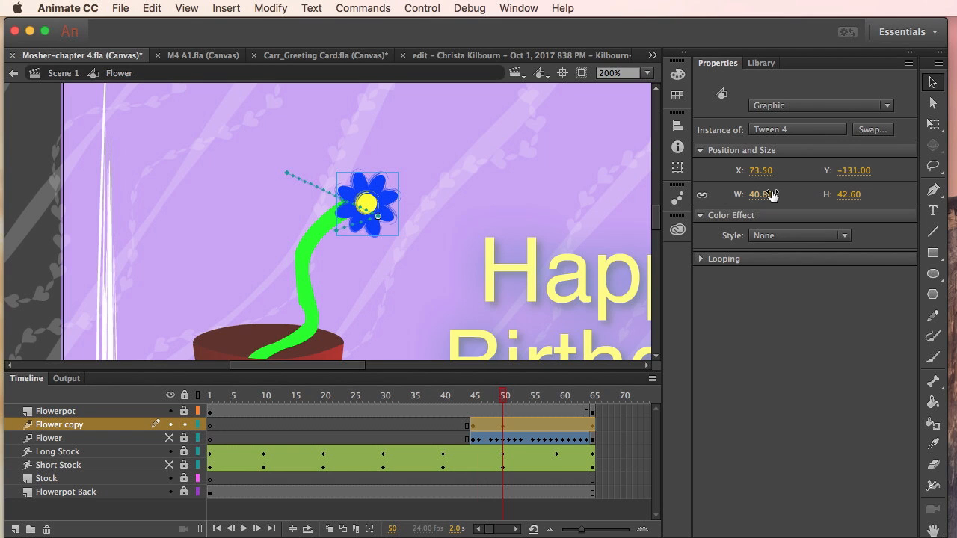
drag(762, 194, 783, 195)
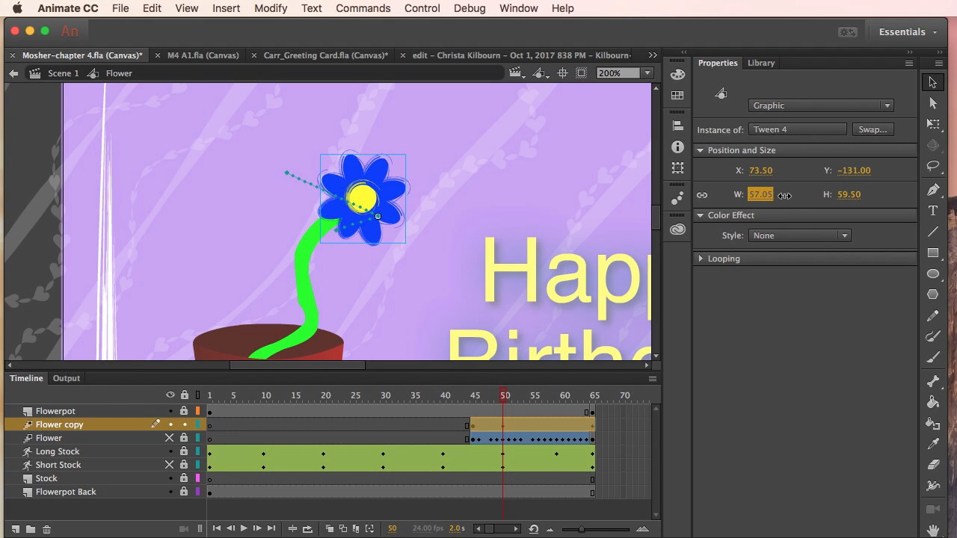
Step: At frame 59, move the blue flower onto the long stem's tip at about X -10.20, Y -141.90 and set its width to 105 px
drag(505, 403, 559, 403)
click(557, 424)
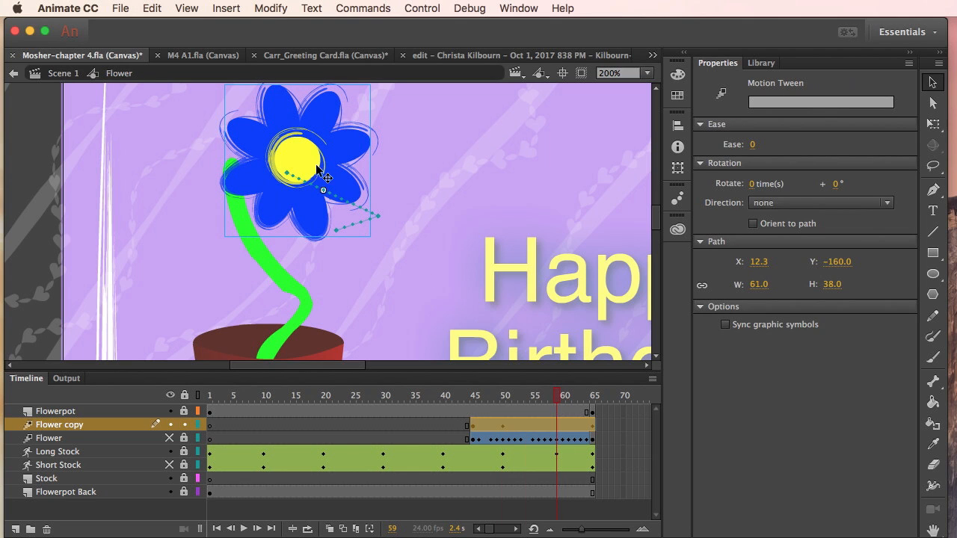
drag(315, 163, 242, 181)
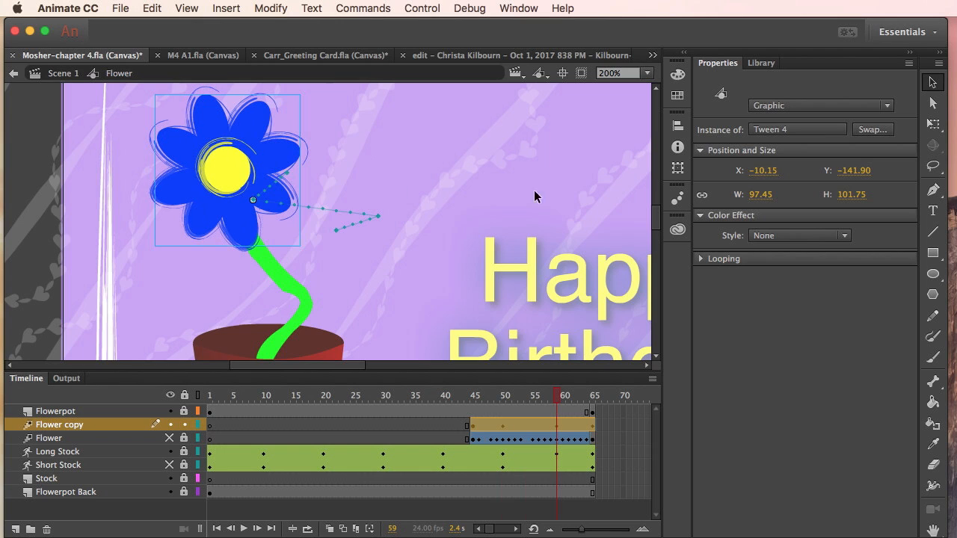
drag(760, 195, 774, 198)
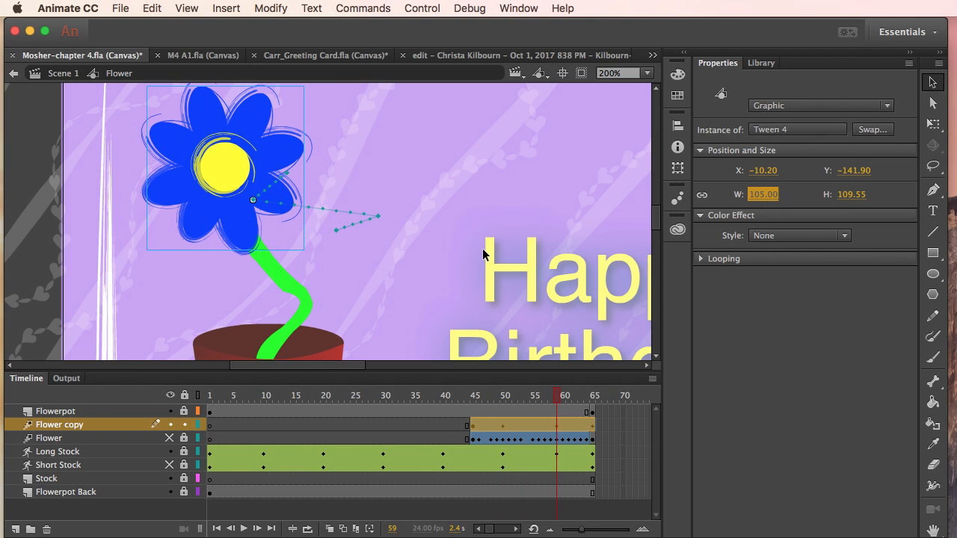
Step: At frame 65, move the blue flower down onto the long stem's tip at X 12.20, Y -156.40
scroll(444, 203, up, 8)
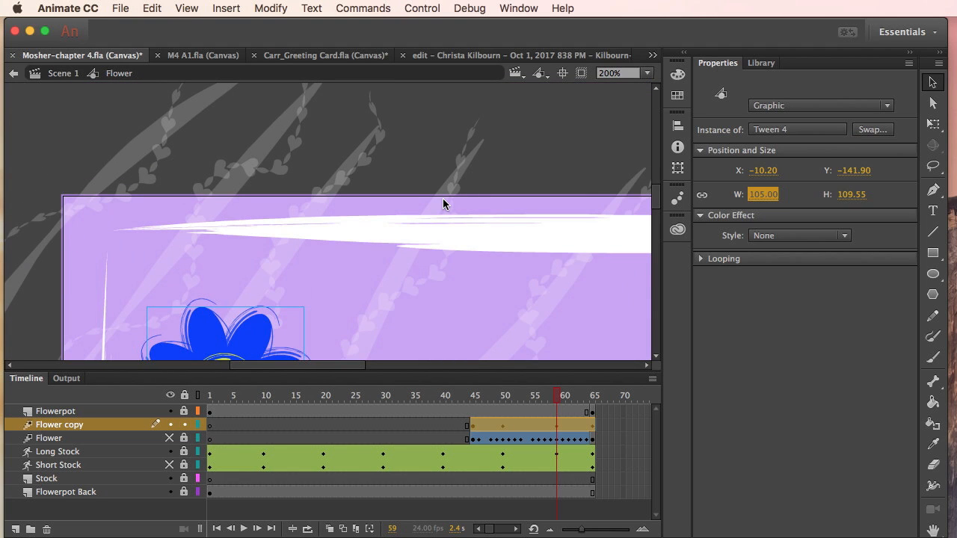
scroll(625, 196, down, 2)
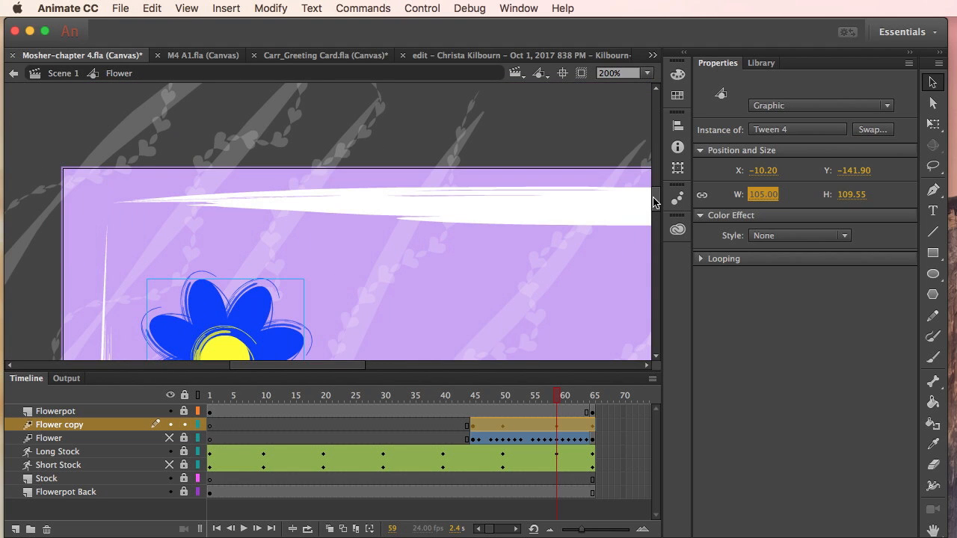
scroll(654, 226, down, 14)
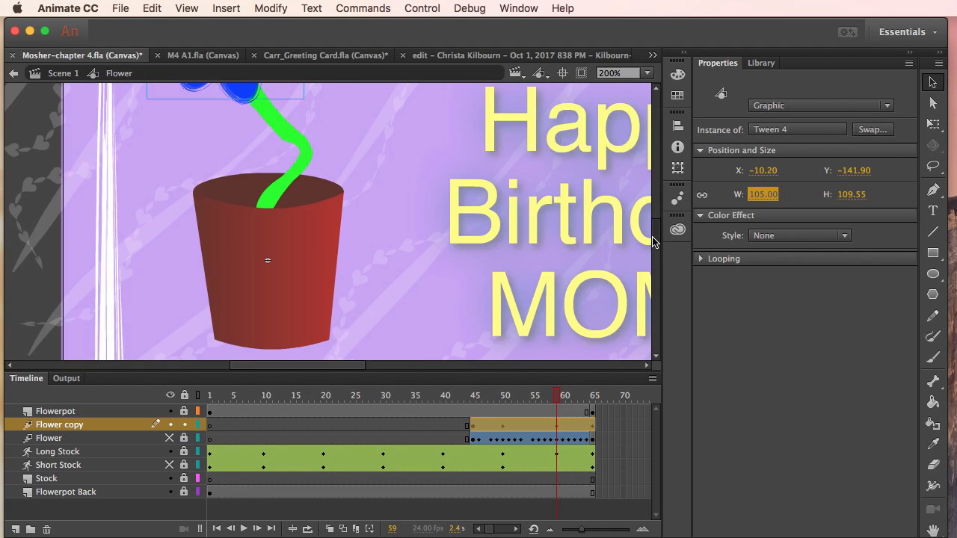
scroll(654, 233, up, 6)
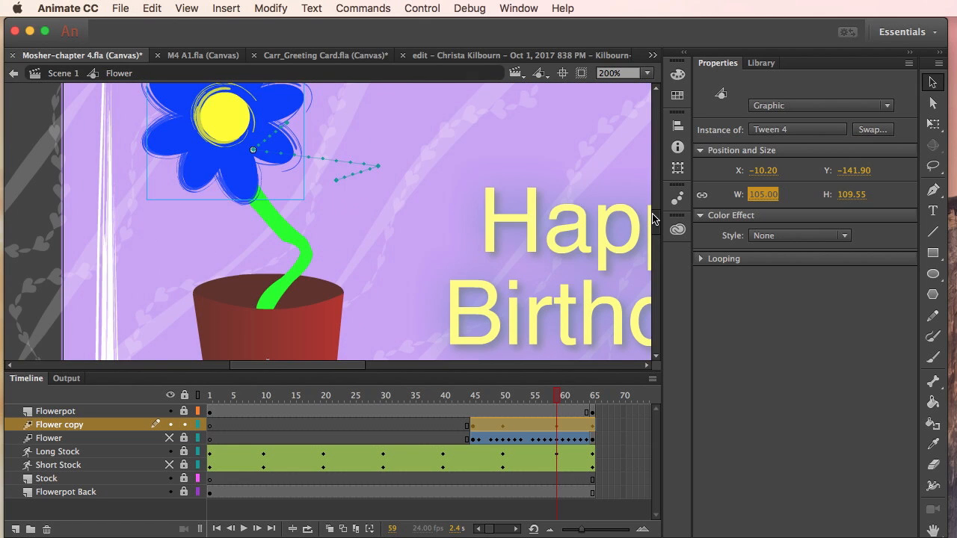
scroll(653, 218, up, 3)
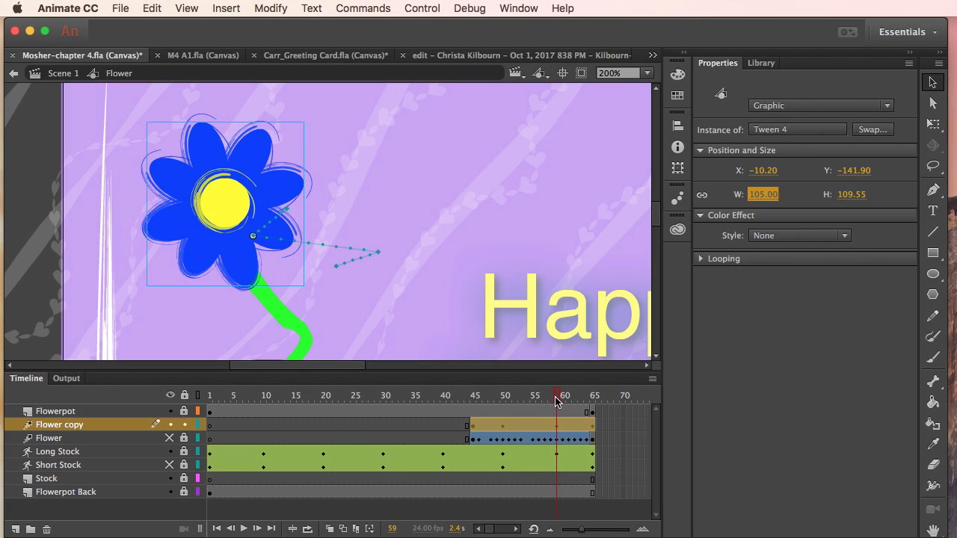
drag(555, 401, 601, 401)
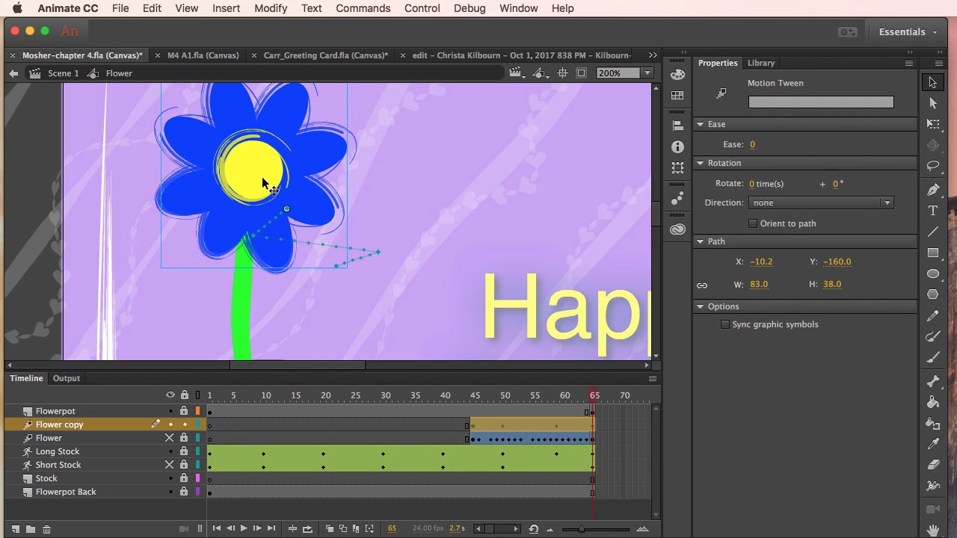
mouse_move(262, 183)
mouse_down()
mouse_move(400, 201)
mouse_move(316, 196)
mouse_move(261, 181)
mouse_up()
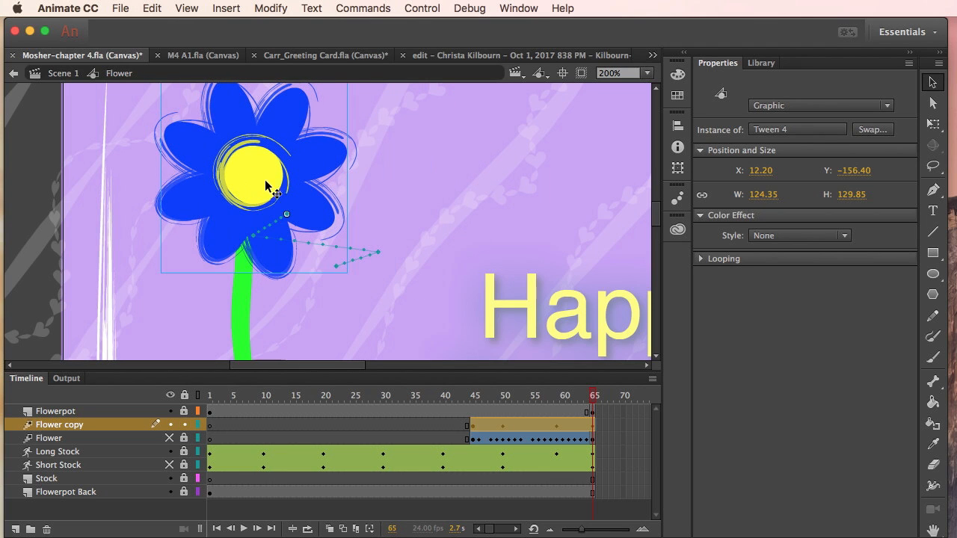
mouse_move(599, 394)
mouse_down()
mouse_move(460, 407)
mouse_move(594, 406)
mouse_up()
click(596, 427)
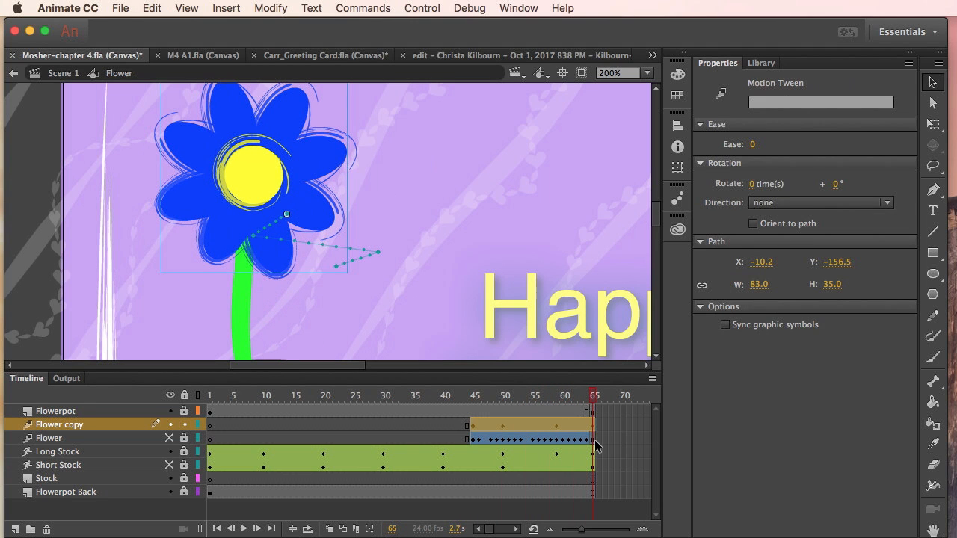
Step: Hide the Flower copy and Long Stock layers, show Flower and Short Stock, and unlock the Flower layer
click(594, 439)
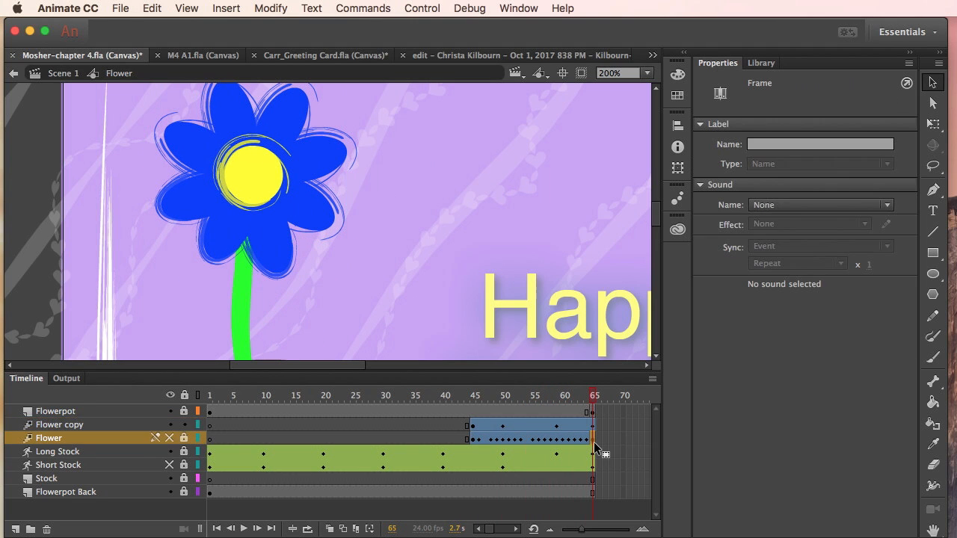
click(184, 425)
click(169, 438)
click(169, 452)
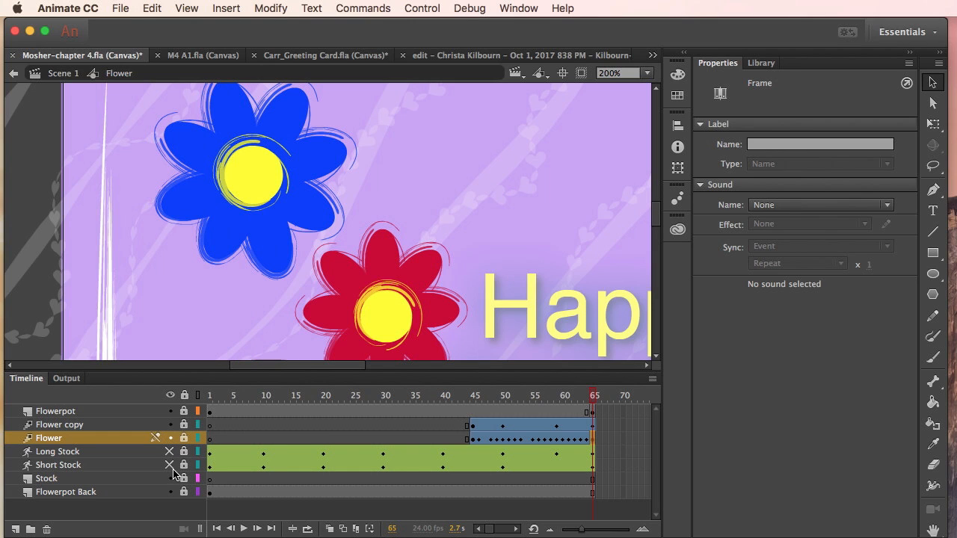
click(169, 478)
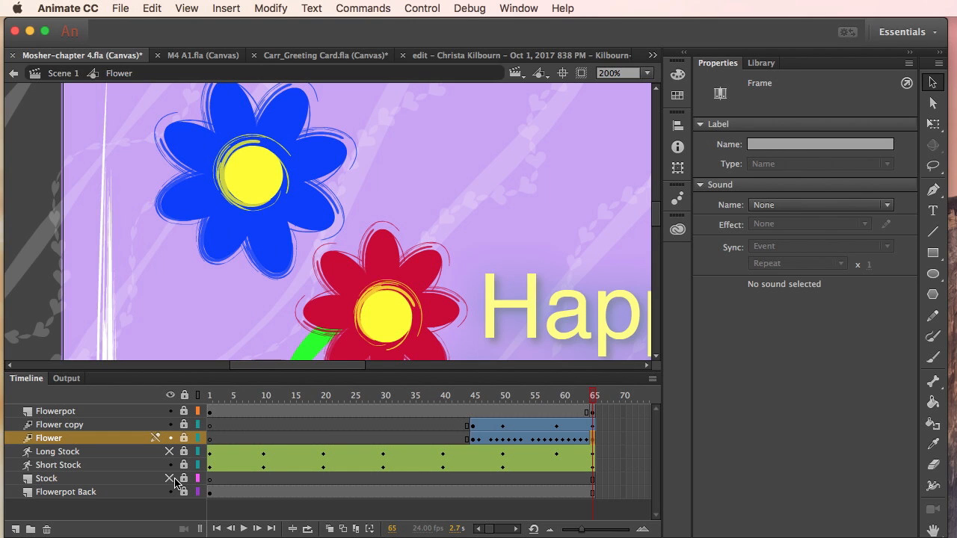
click(169, 425)
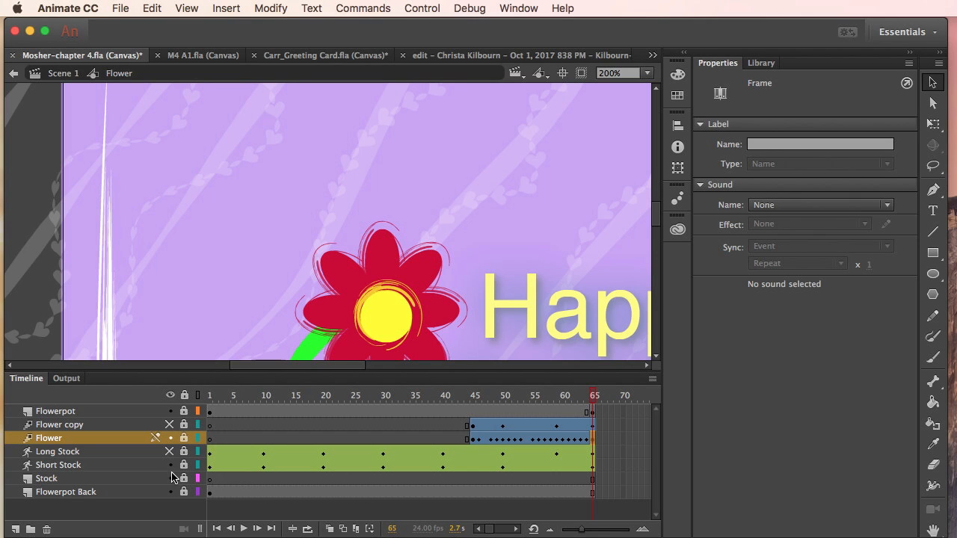
scroll(593, 273, down, 5)
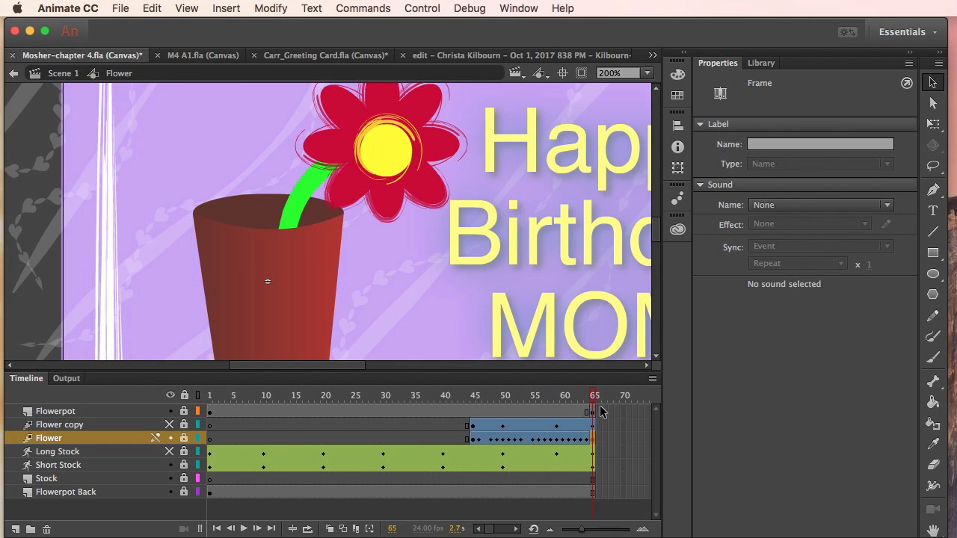
scroll(657, 234, up, 3)
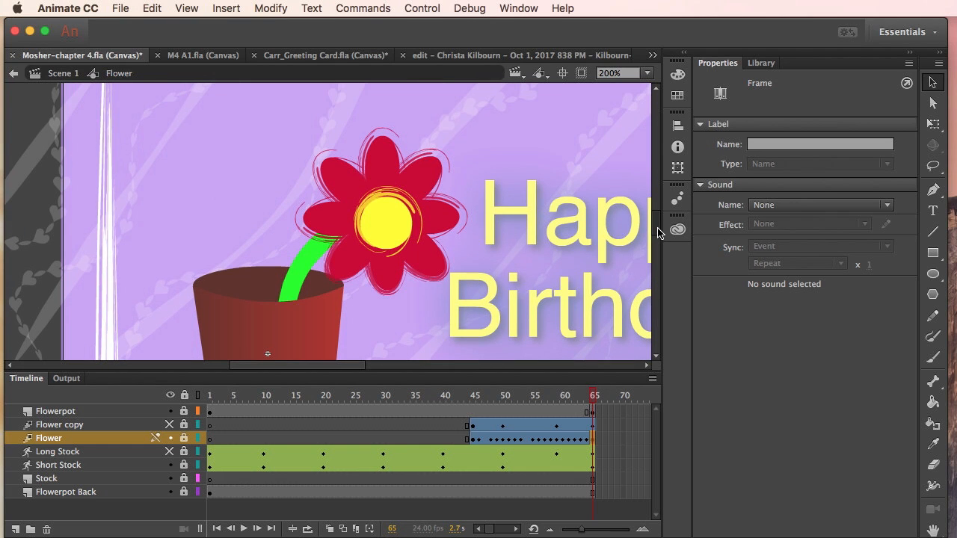
click(184, 438)
Step: Inspect the red flower group at frame 65 and preview the Red Bud symbol in the library
click(356, 217)
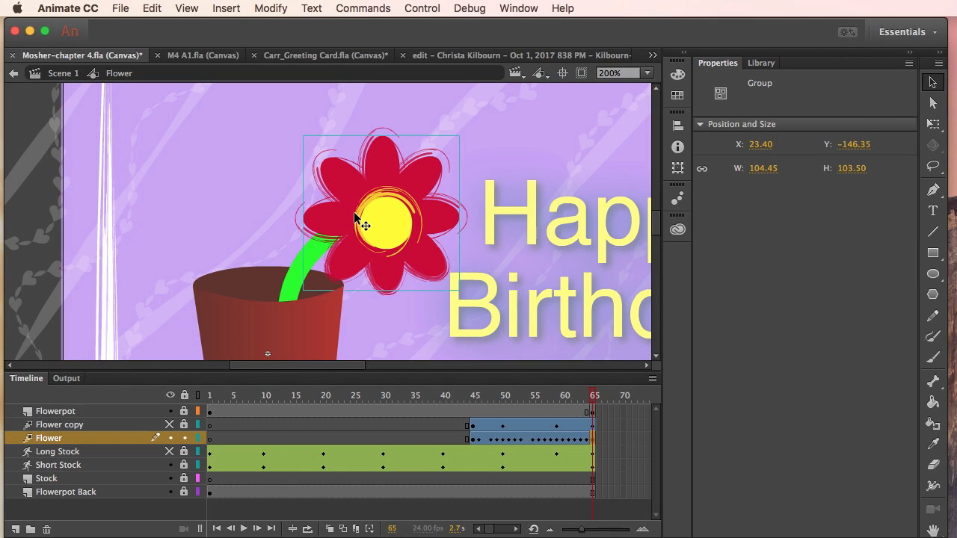
double_click(356, 218)
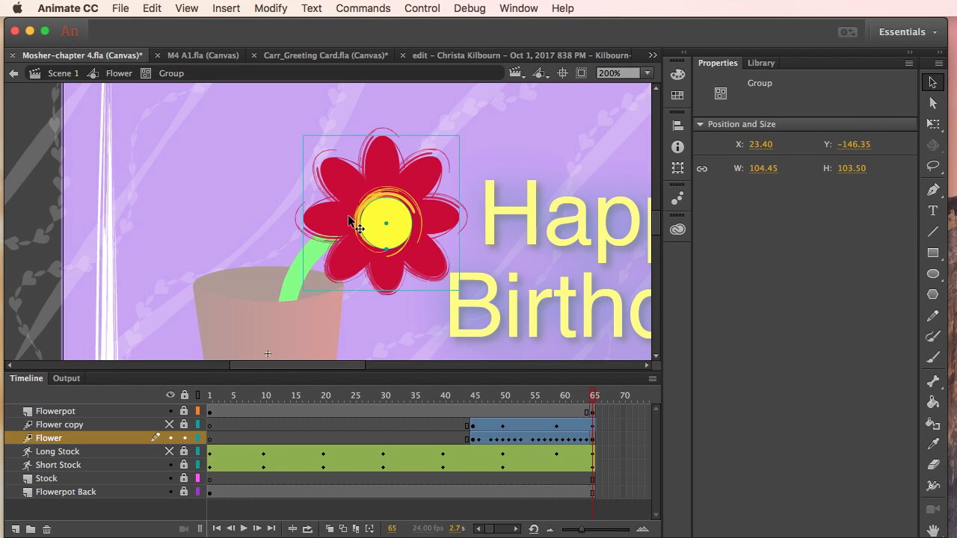
click(118, 75)
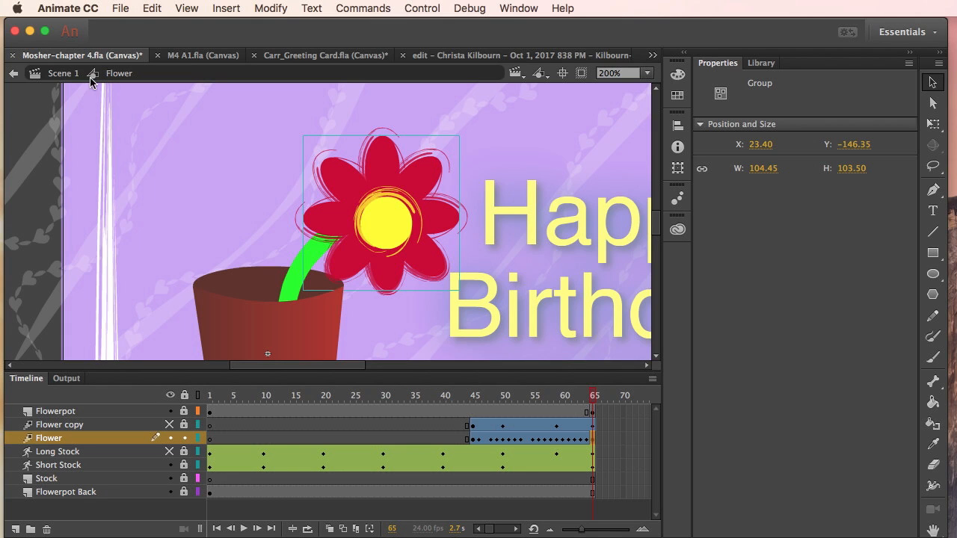
click(765, 64)
click(744, 263)
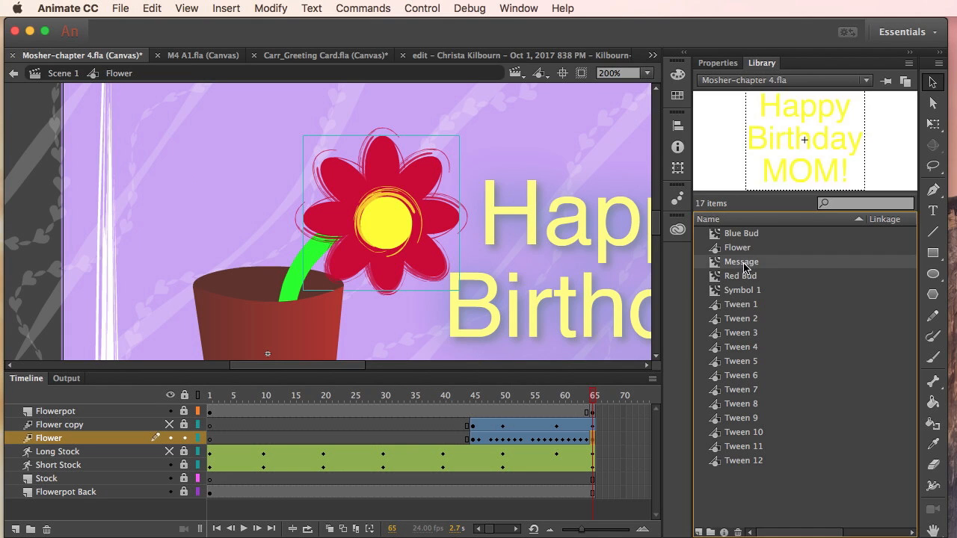
click(731, 279)
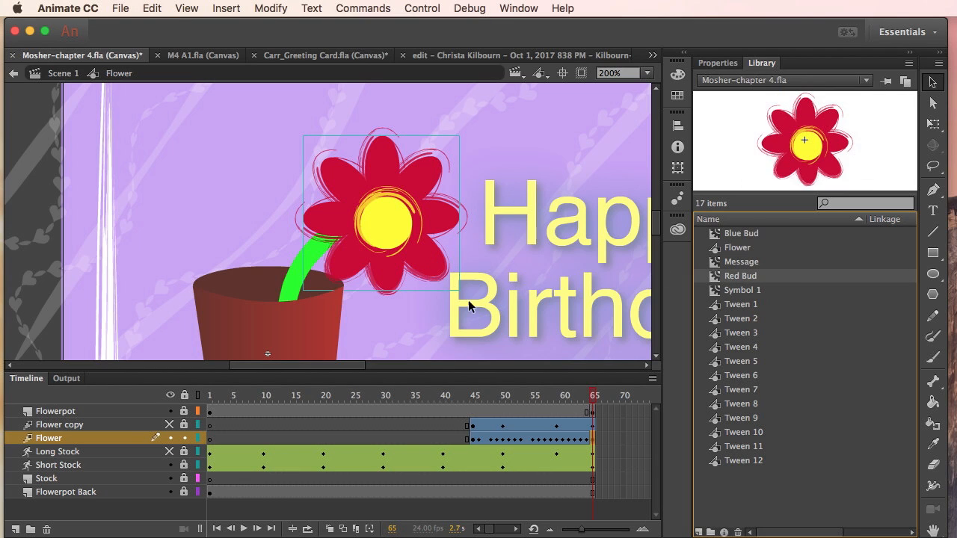
Step: Remove the old tween frames on the Flower layer from frame 45 to the end
click(574, 441)
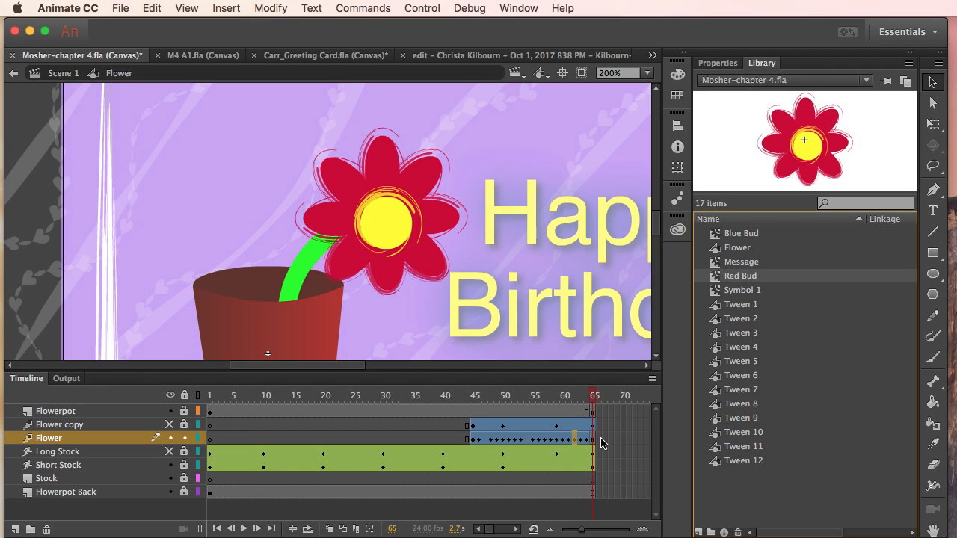
click(605, 439)
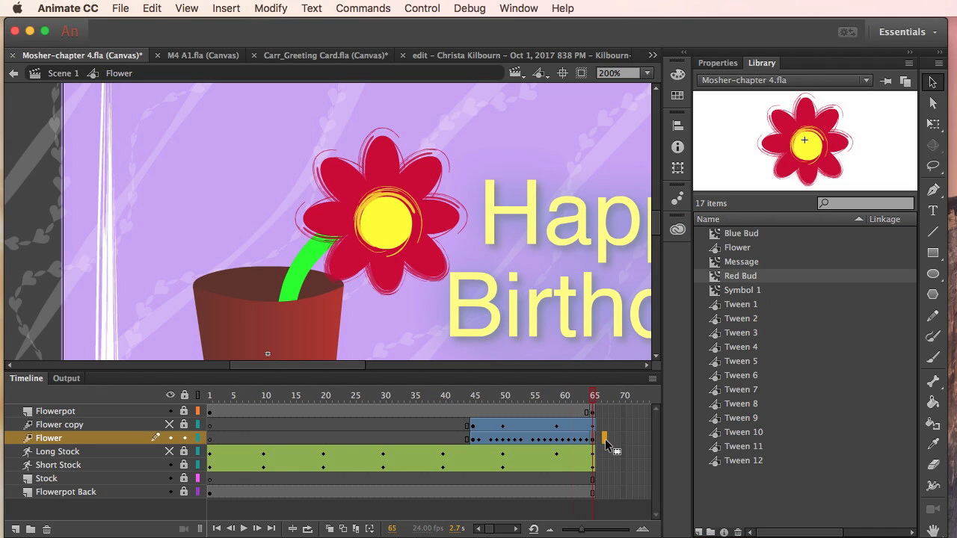
drag(567, 439, 475, 440)
key(super+z)
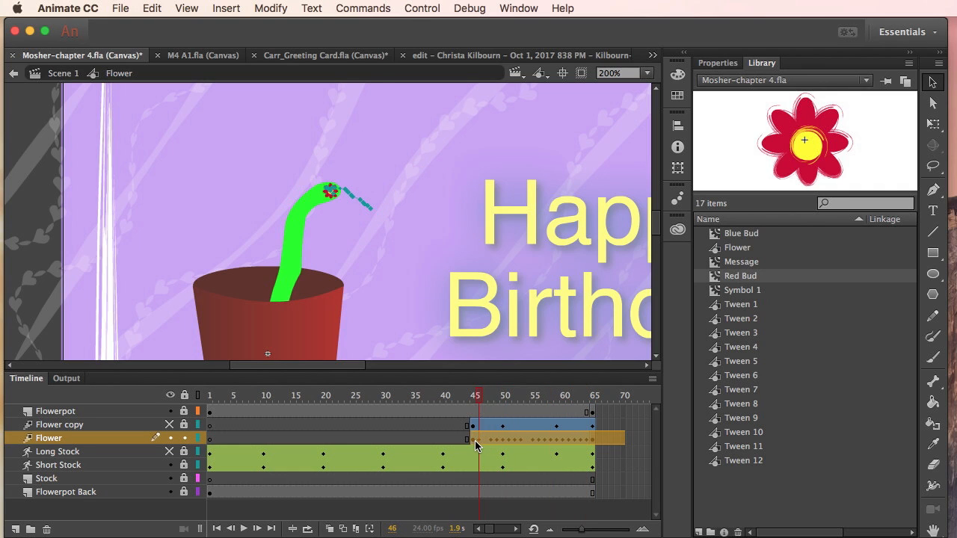
right_click(486, 440)
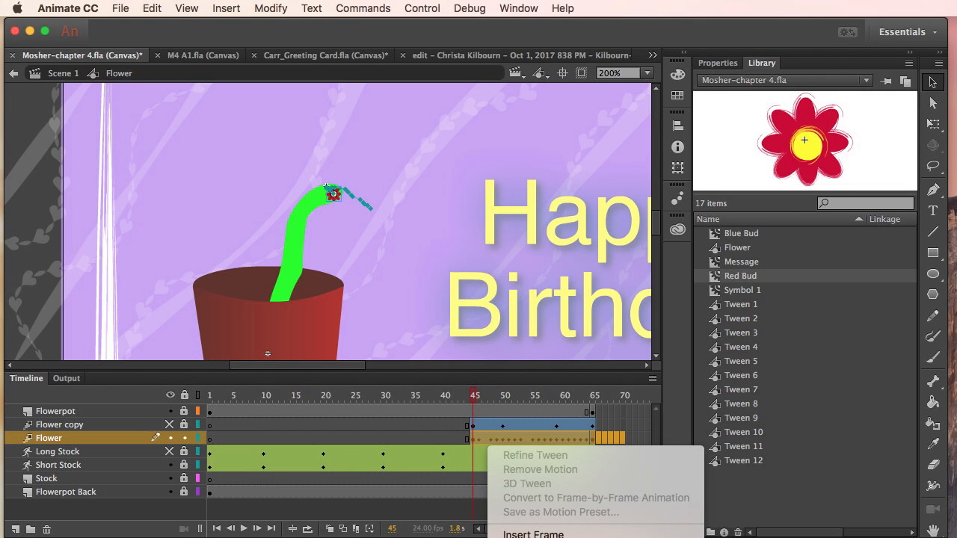
click(533, 534)
click(606, 495)
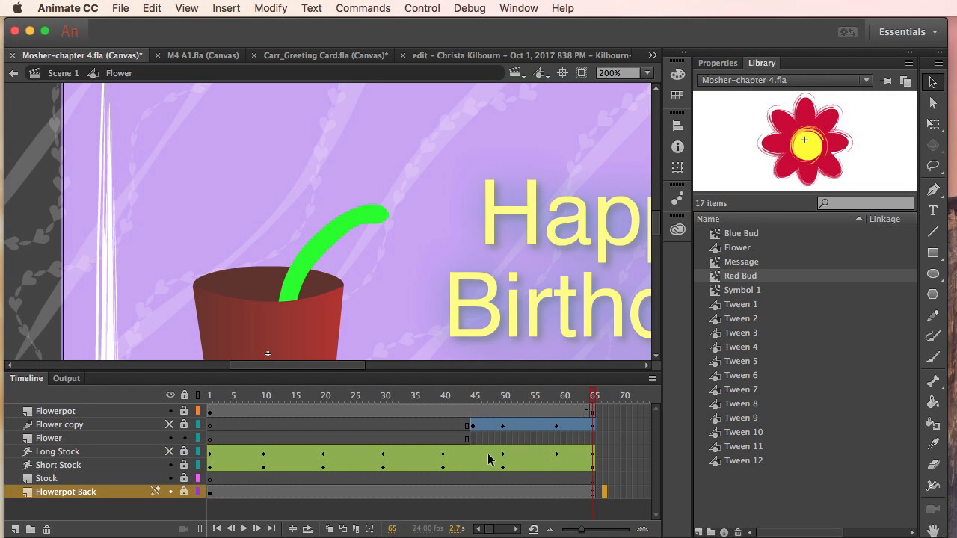
Step: Insert a blank keyframe at frame 45 of the Flower layer and place Red Bud over the short stem's tip at about X 33.55, Y -118.95
click(474, 440)
click(243, 8)
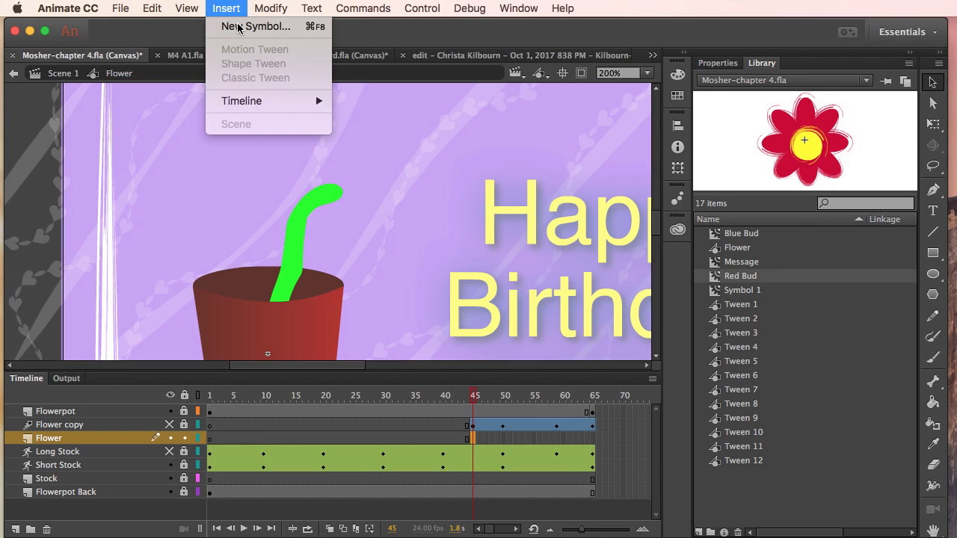
mouse_move(278, 103)
click(384, 167)
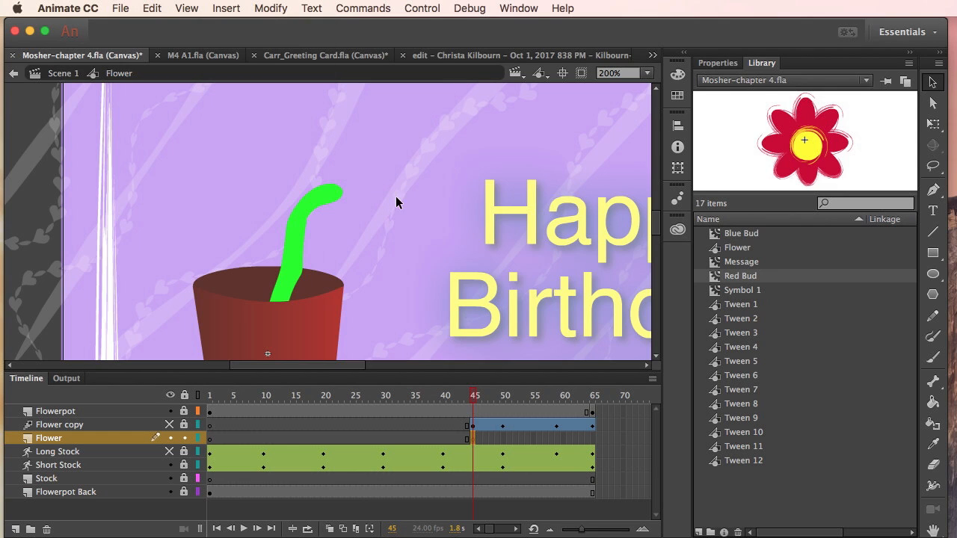
drag(708, 279, 329, 192)
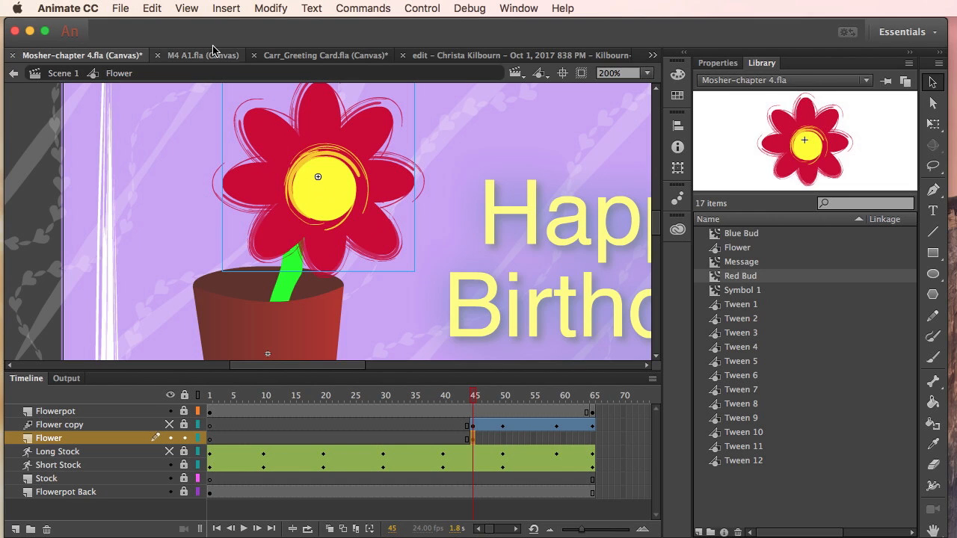
Step: Create a motion tween for the red flower on the Flower layer and extend it to frame 65
click(223, 16)
click(243, 49)
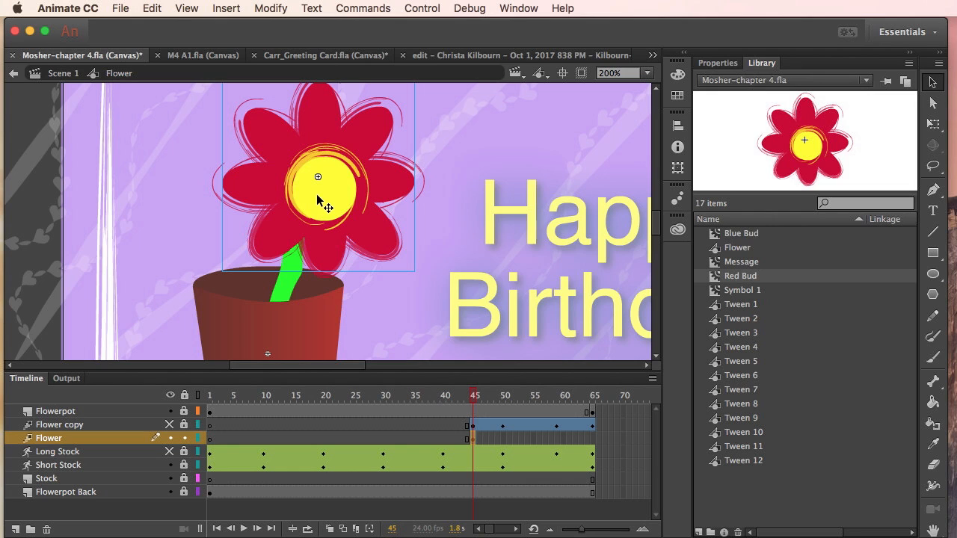
click(593, 440)
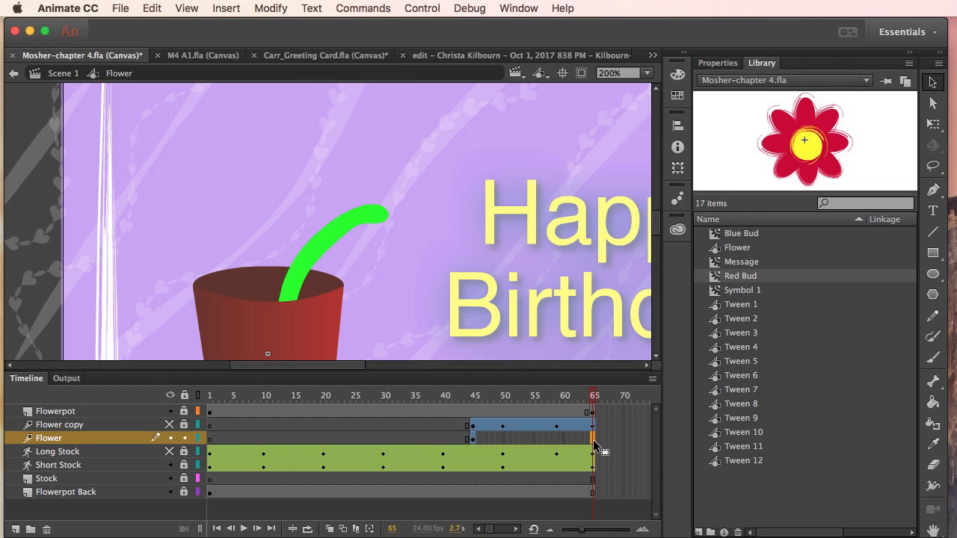
key(F5)
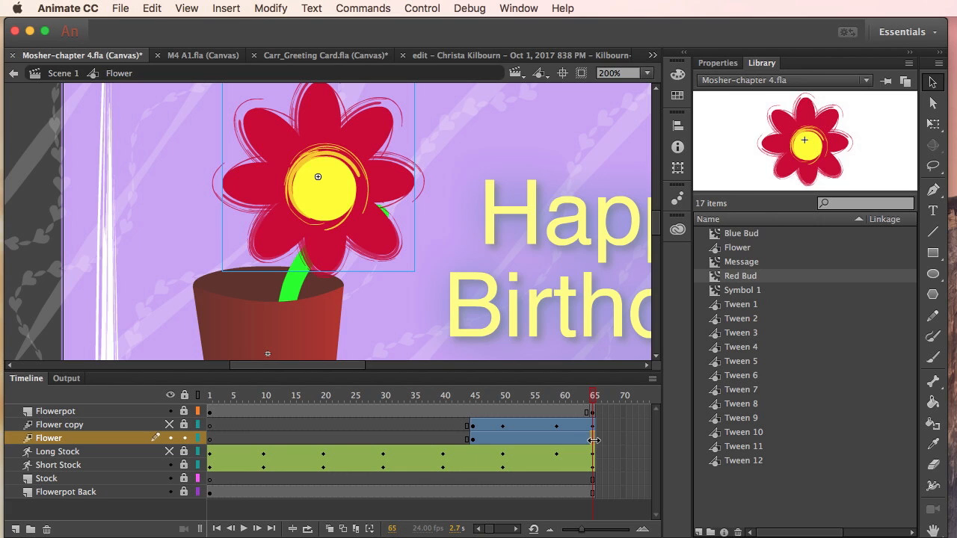
Step: Insert a keyframe at frame 65 of the red flower's motion tween
click(220, 9)
mouse_move(284, 102)
click(380, 155)
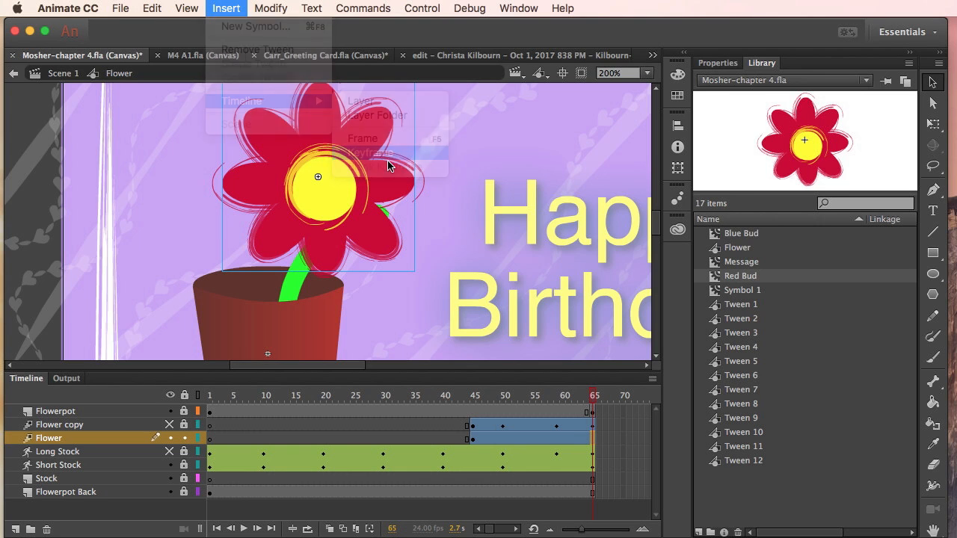
Step: At frame 45, scale the red flower proportionally to a width of 26 px
drag(593, 397, 471, 407)
click(359, 187)
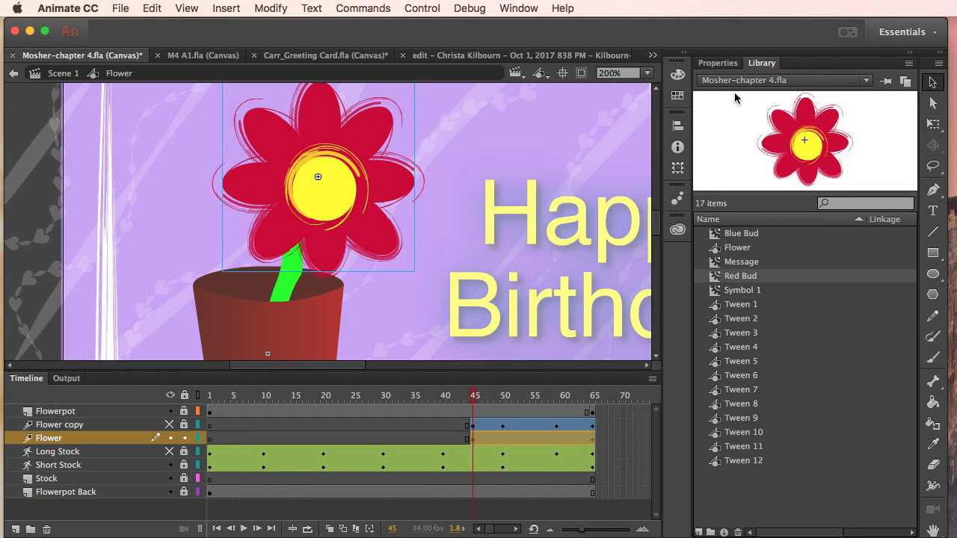
click(710, 63)
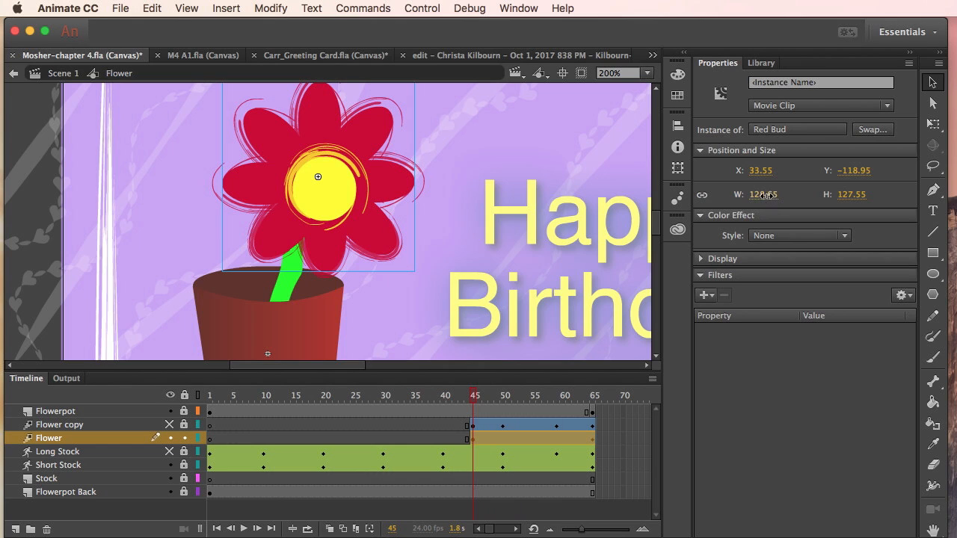
click(766, 195)
text(59)
key(Return)
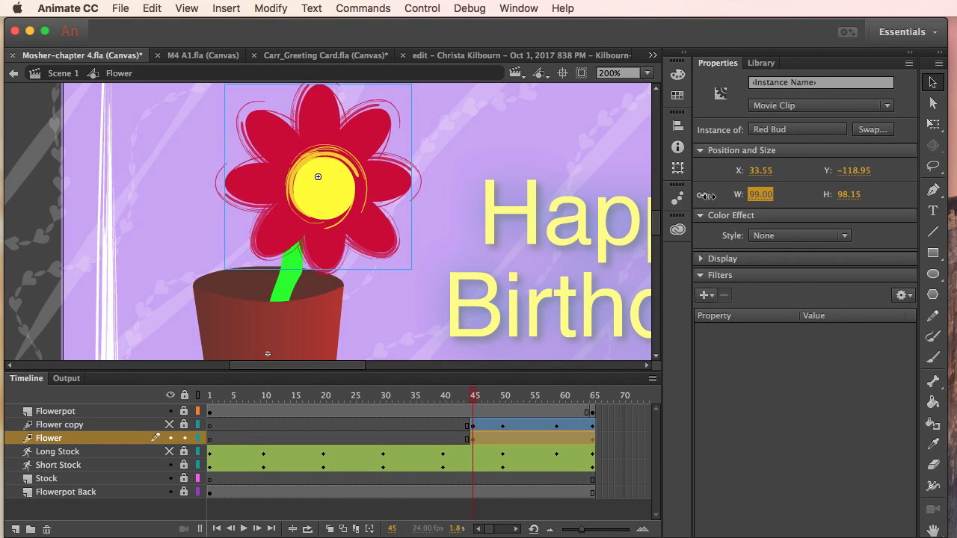
mouse_move(676, 198)
mouse_down()
mouse_move(658, 199)
mouse_move(698, 196)
mouse_move(679, 196)
mouse_up()
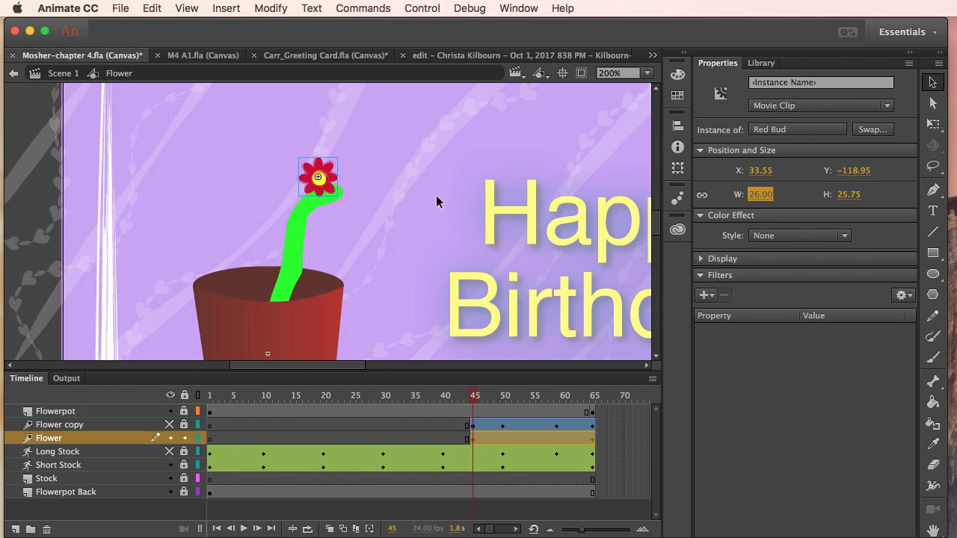
Step: At frame 45, reposition the red flower over the short stem's tip at about X 44.55, Y -106.10
drag(335, 183, 356, 209)
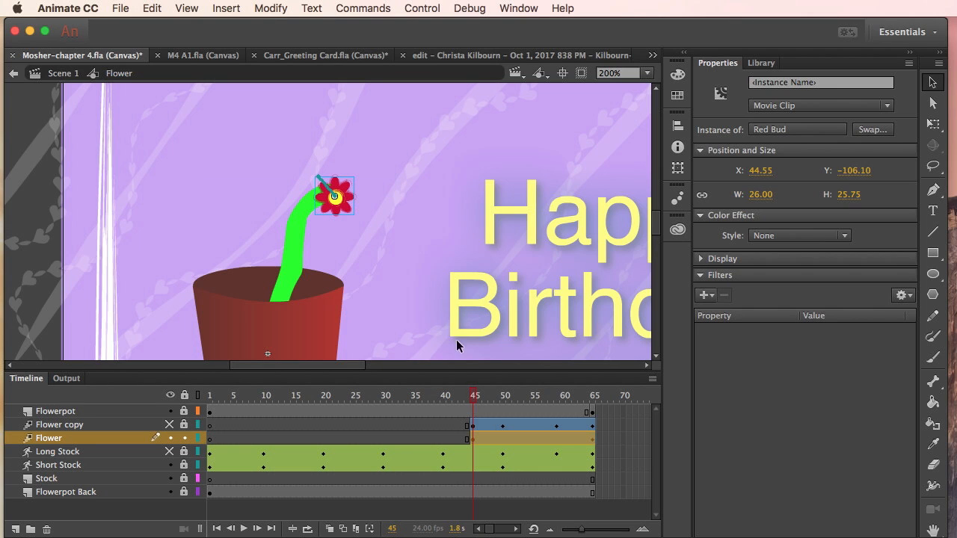
Step: At frame 50, move the red flower onto the short stem's tip at about X 35.30, Y -114.80 and set its width to 60 px
drag(474, 396, 503, 397)
click(502, 438)
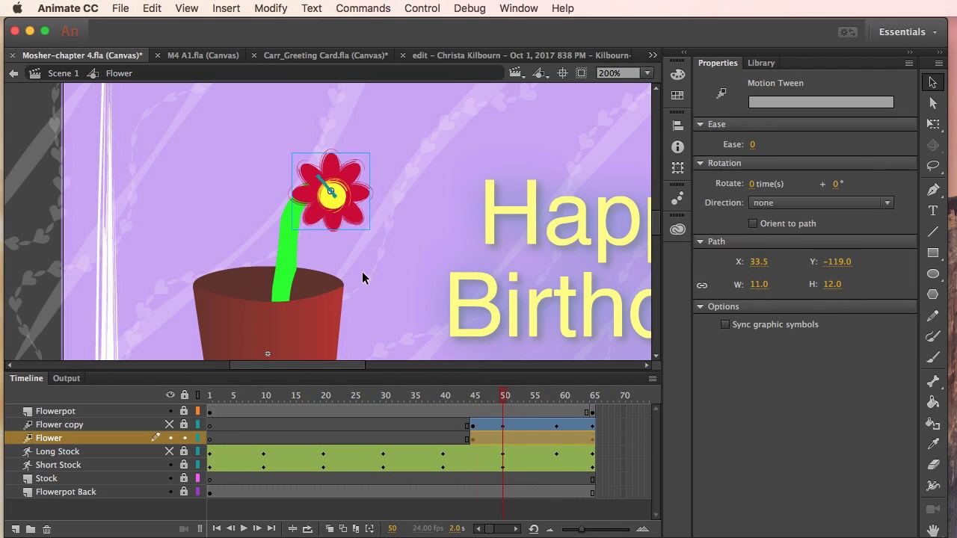
click(344, 202)
mouse_move(323, 200)
mouse_down()
mouse_move(318, 193)
mouse_move(335, 194)
mouse_up()
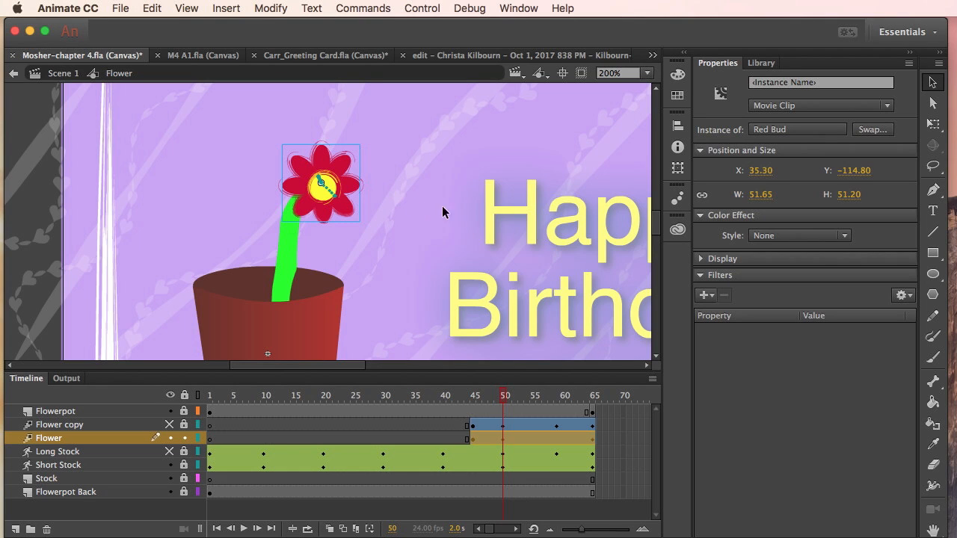
click(755, 194)
drag(759, 195, 766, 199)
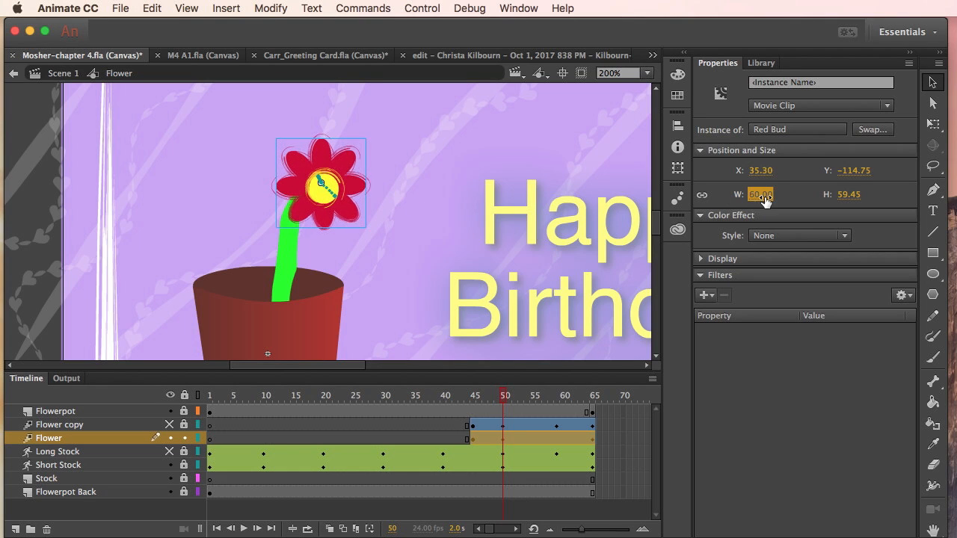
Step: At frame 59, move the red flower to about X 57.75, Y -109.25 and scale it proportionally to a width of about 108 px
drag(505, 402, 559, 402)
click(558, 439)
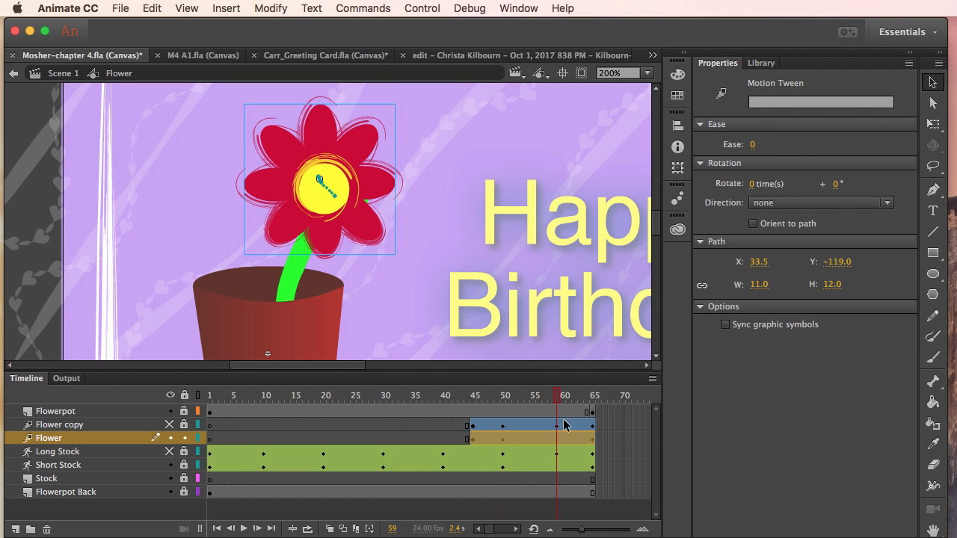
click(344, 187)
key(Right)
key(Right)
key(Right)
key(Right)
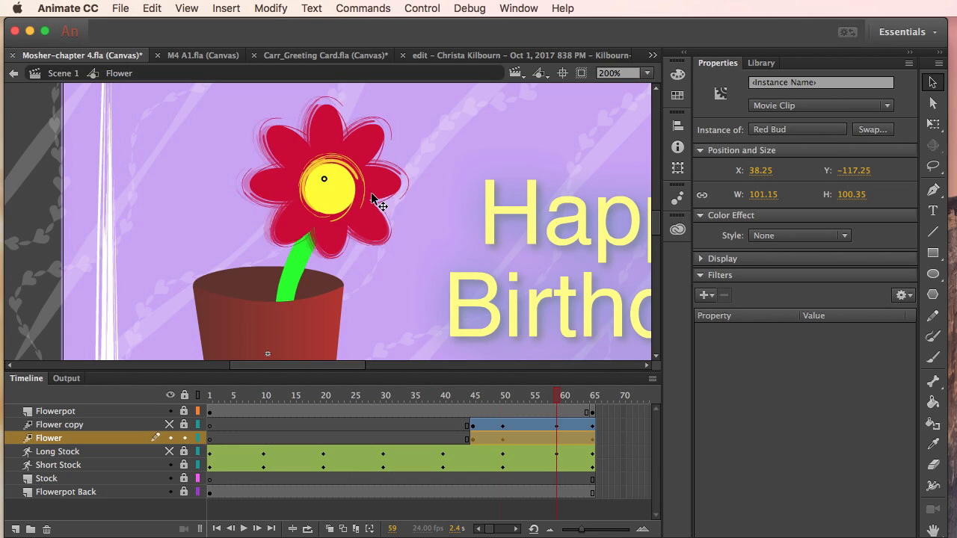
drag(371, 194, 374, 198)
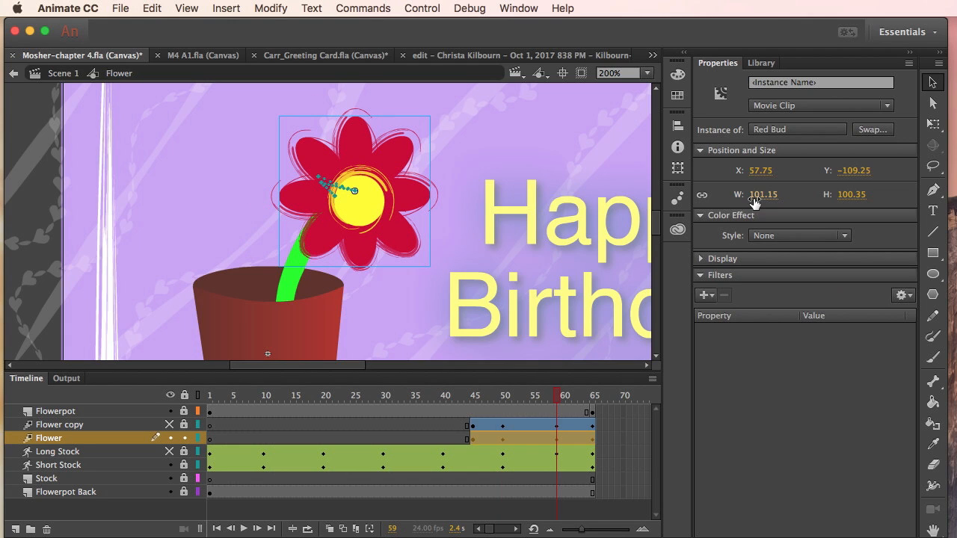
drag(756, 200, 764, 195)
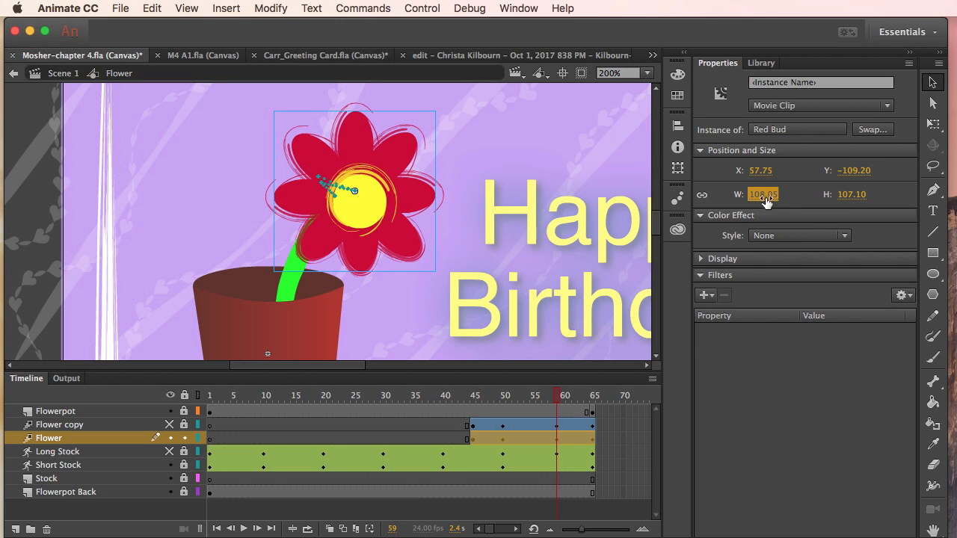
Step: At frame 65, move the red flower over the short stem's tip, beside the start of the birthday message
drag(561, 398, 594, 401)
click(361, 202)
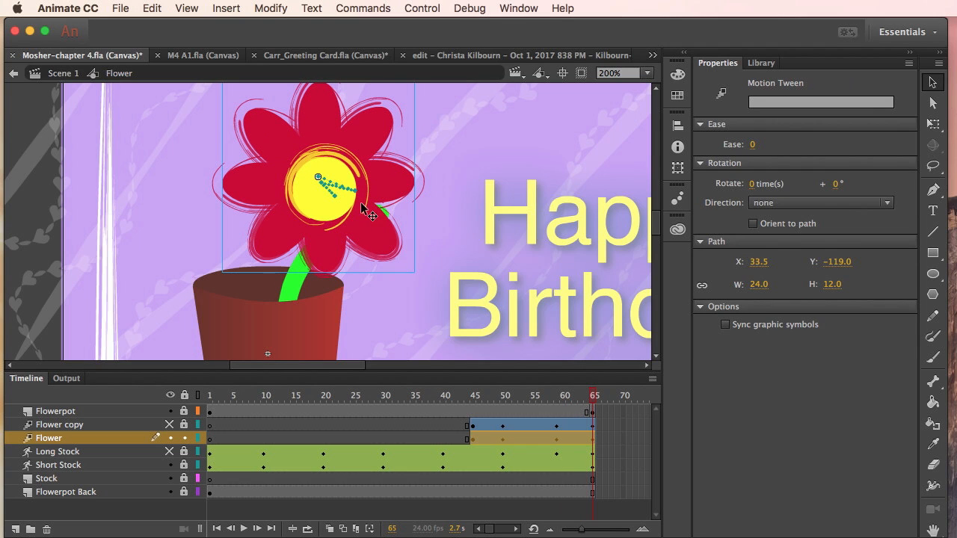
click(383, 202)
drag(384, 202, 398, 208)
click(594, 401)
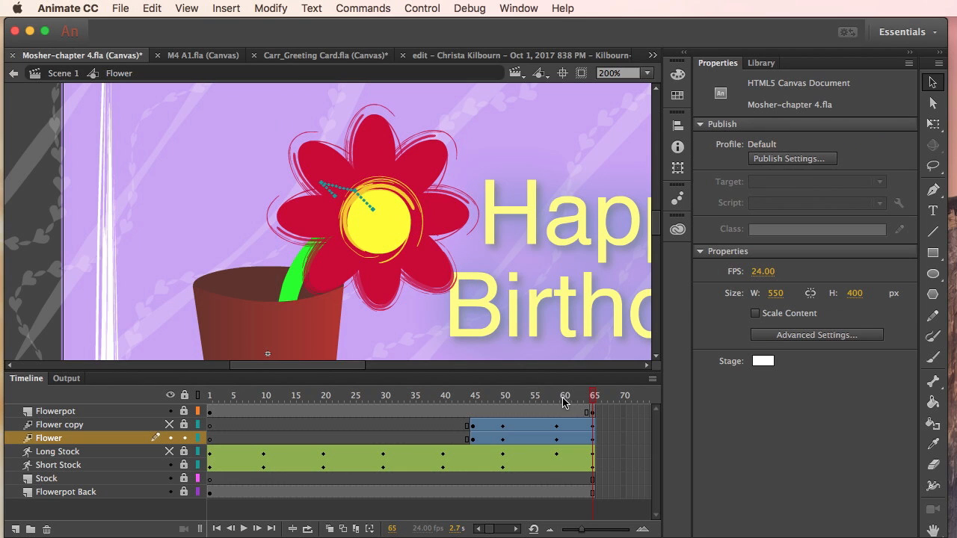
drag(564, 402, 587, 410)
Step: Return to Scene 1 at 100% zoom and scrub from frame 65 back to frame 45 to check both flowers against their stems
click(646, 73)
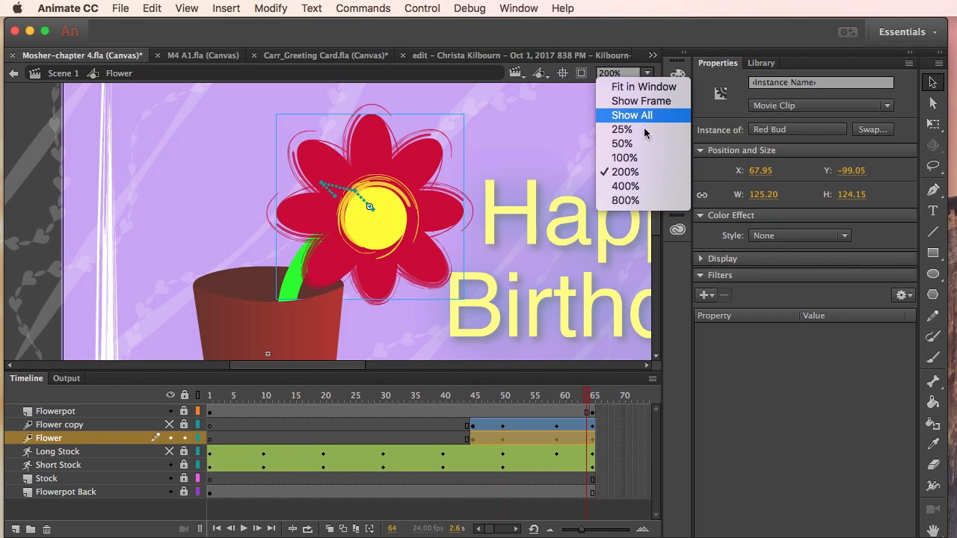
click(647, 158)
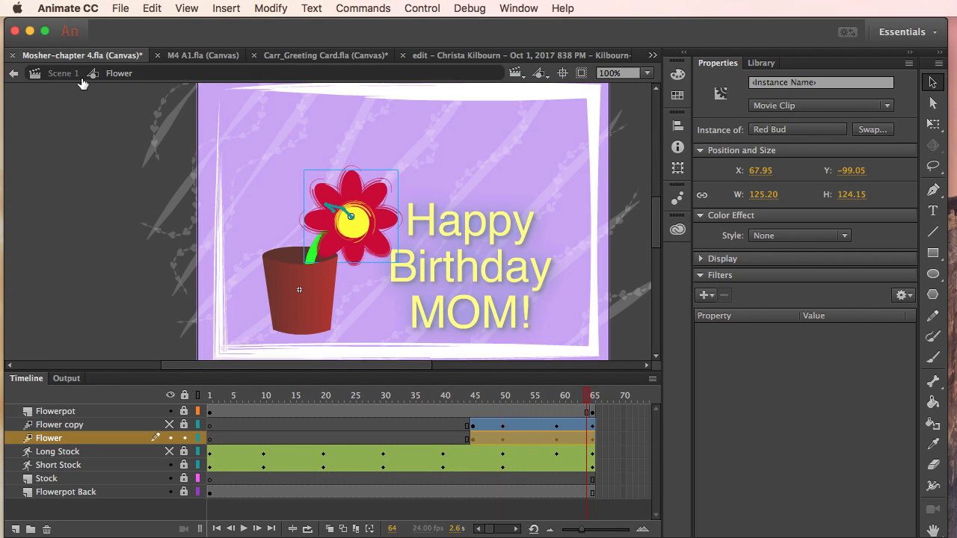
click(62, 75)
click(62, 75)
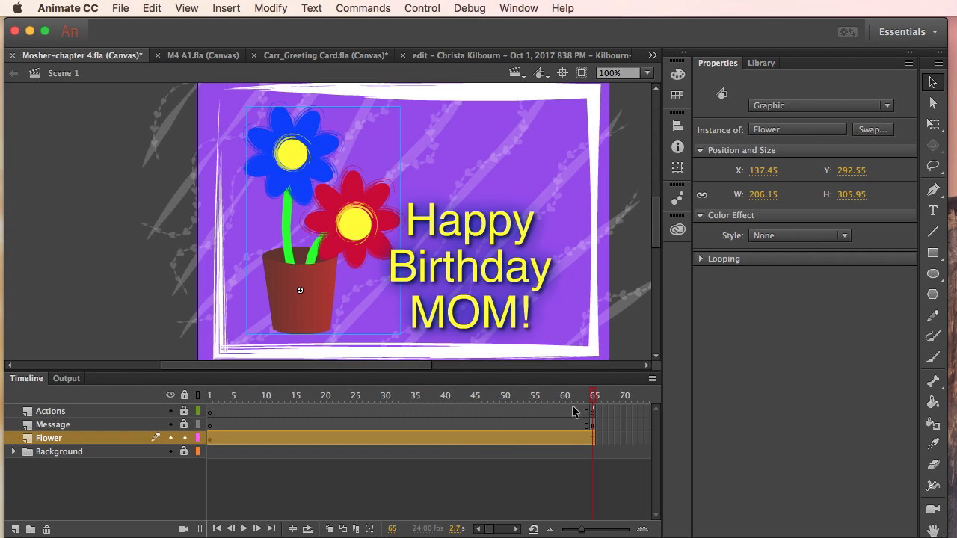
drag(593, 404, 501, 404)
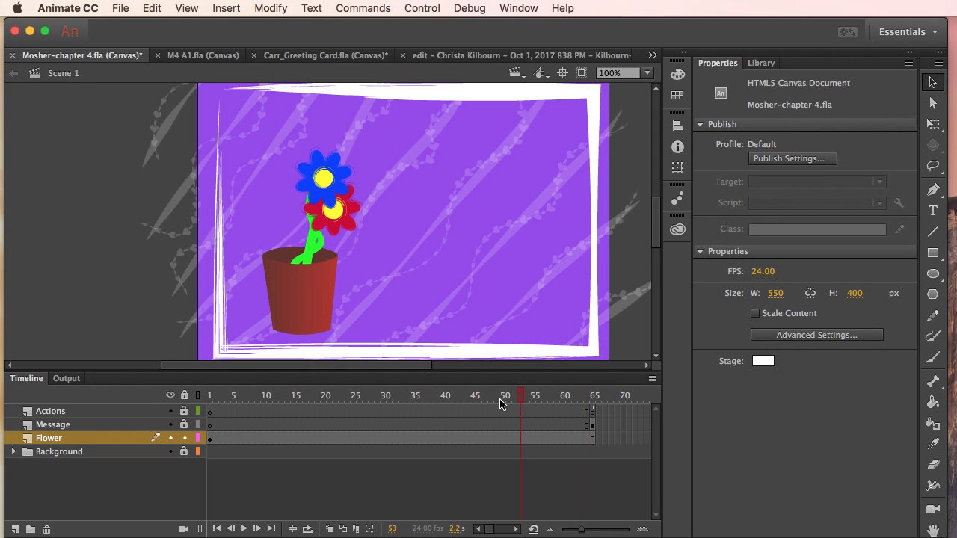
click(501, 404)
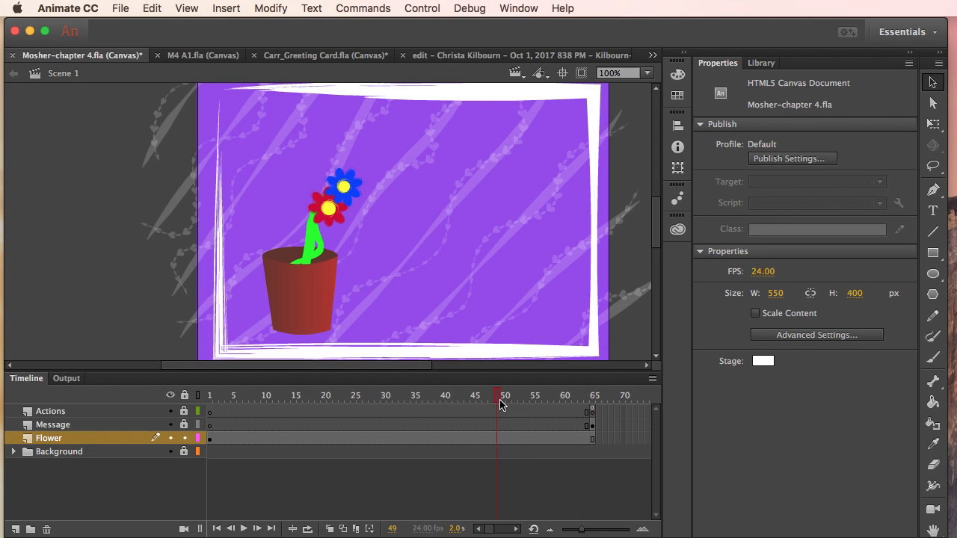
click(472, 404)
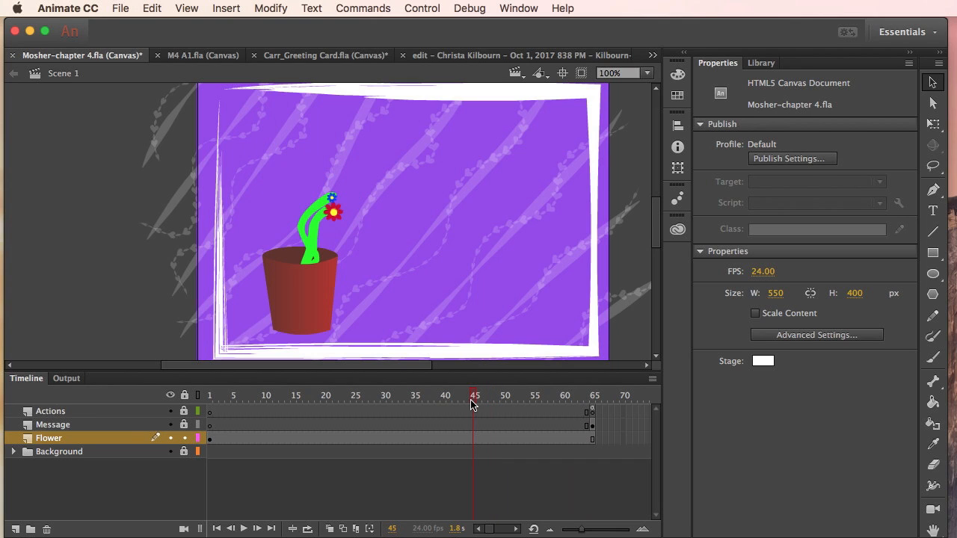